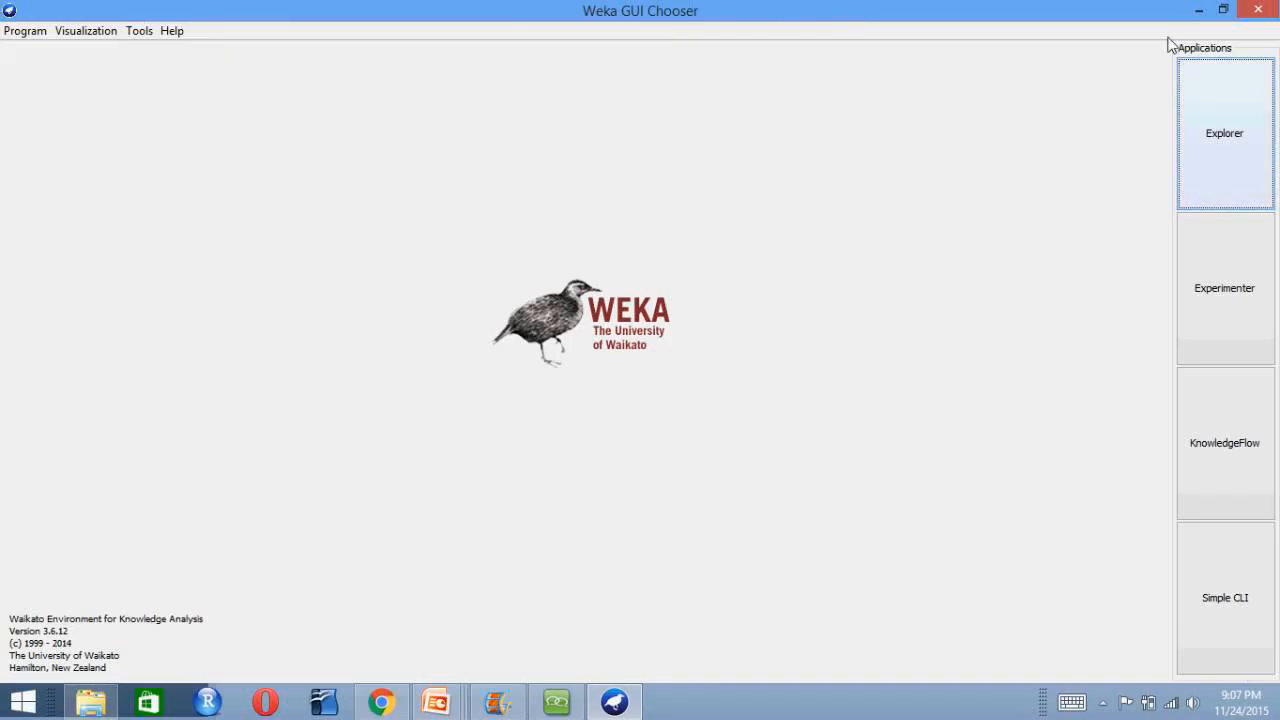
Restore the GUI Chooser to its small window size, launch the Explorer, and place the Explorer window clear of the chooser
click(1226, 8)
drag(150, 73, 754, 5)
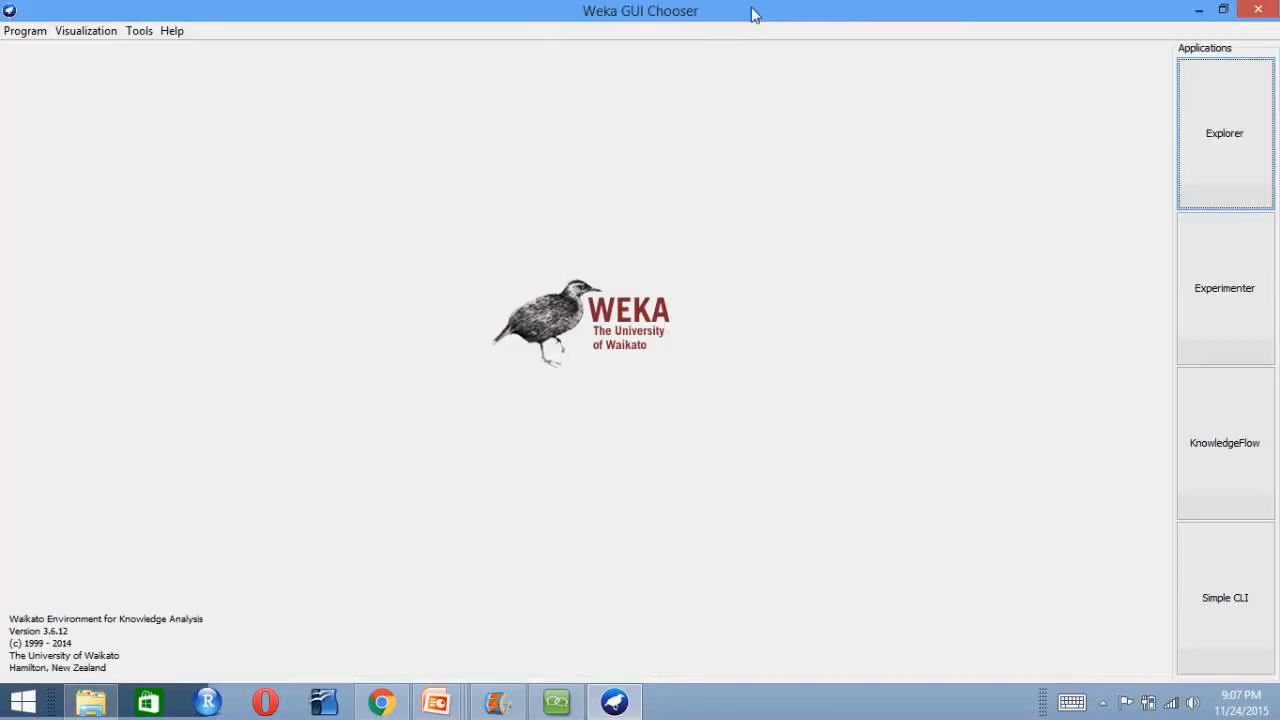
click(1232, 10)
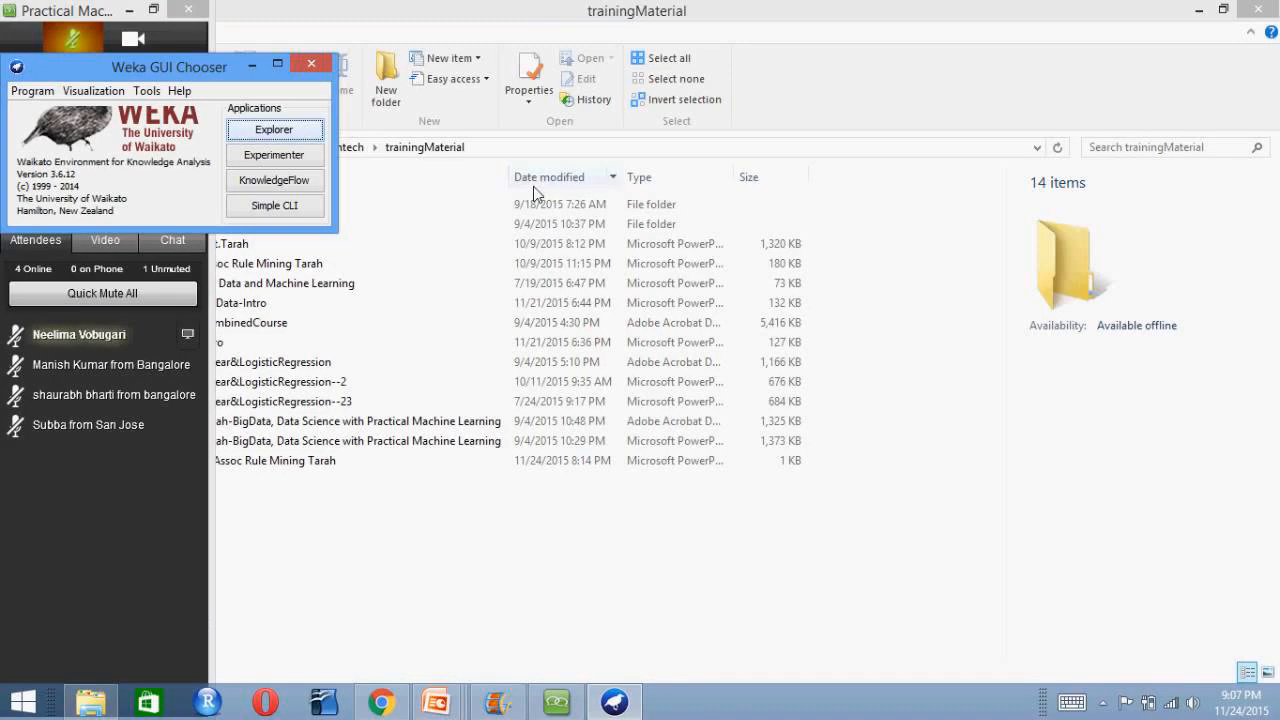
click(318, 134)
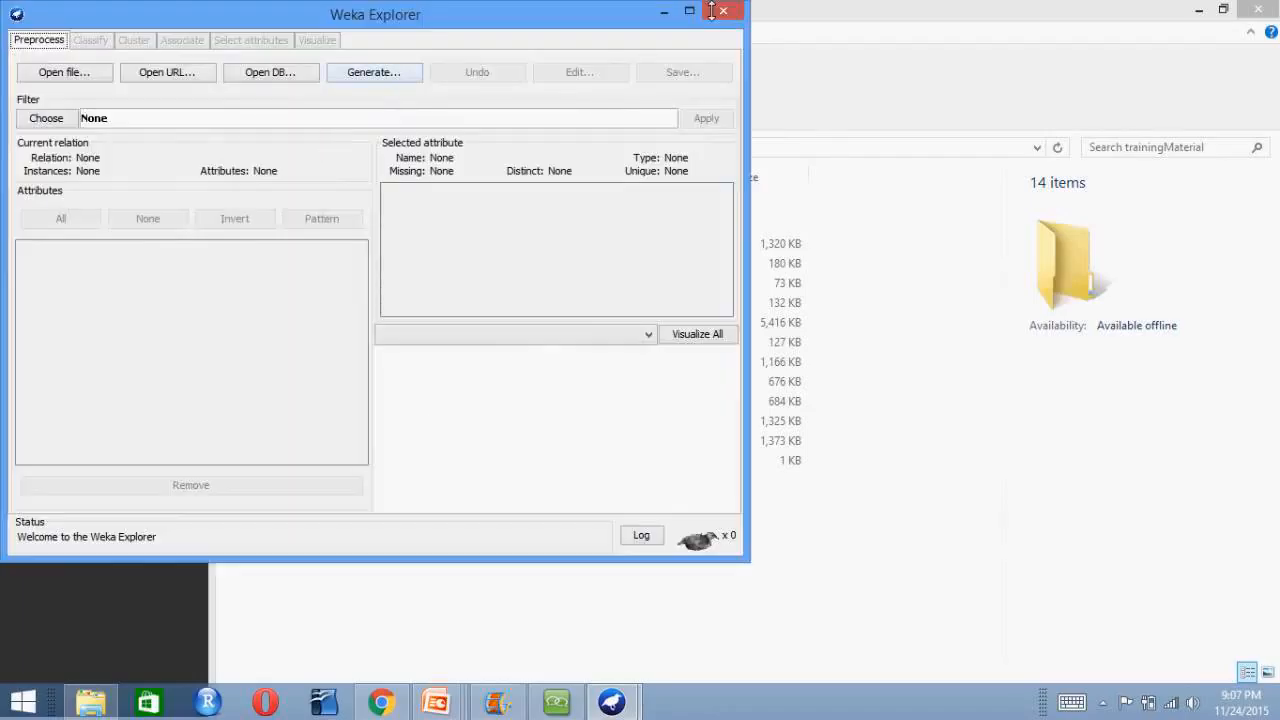
drag(711, 10, 1098, 120)
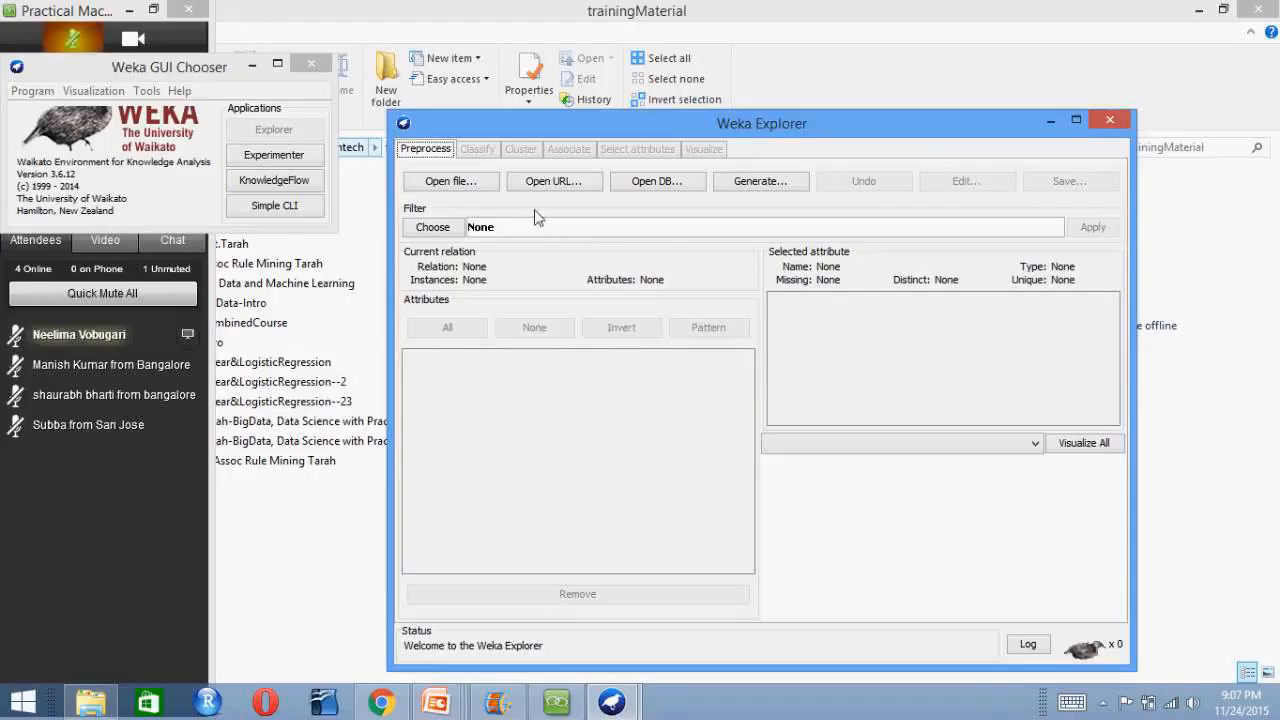
Start opening a data file and browse from the C: drive to the tarahtech folder
click(491, 188)
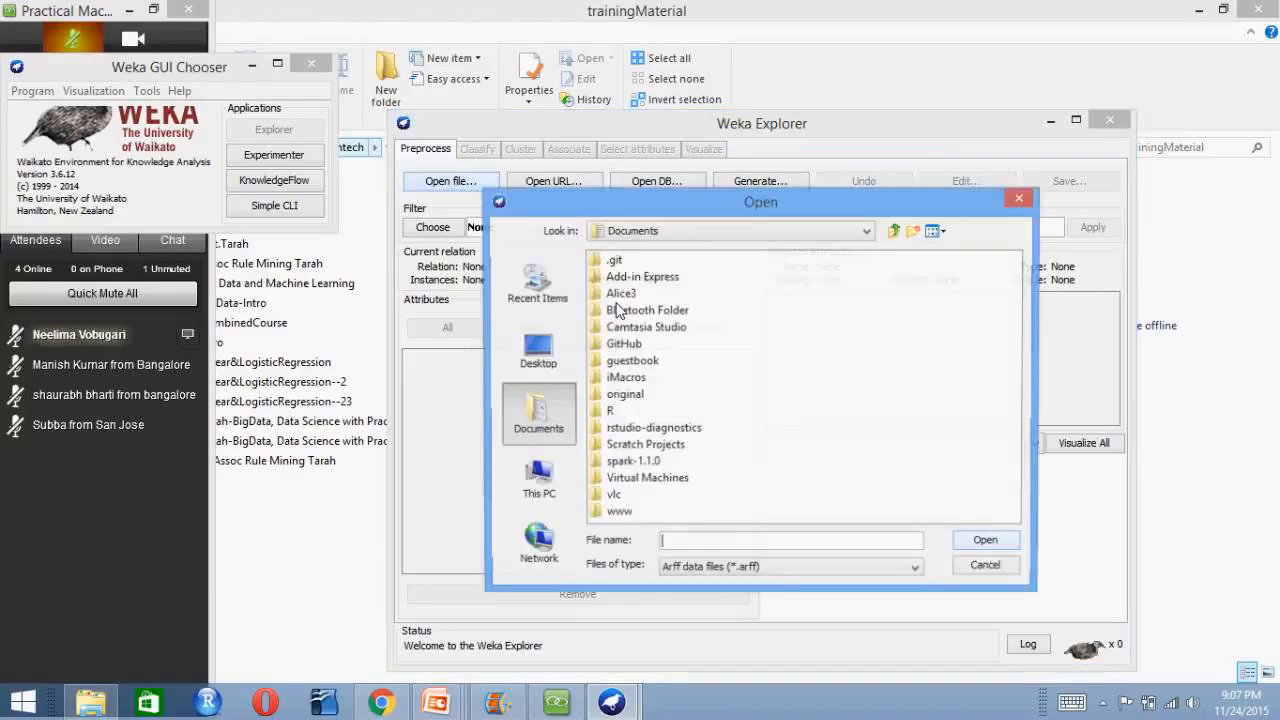
click(510, 498)
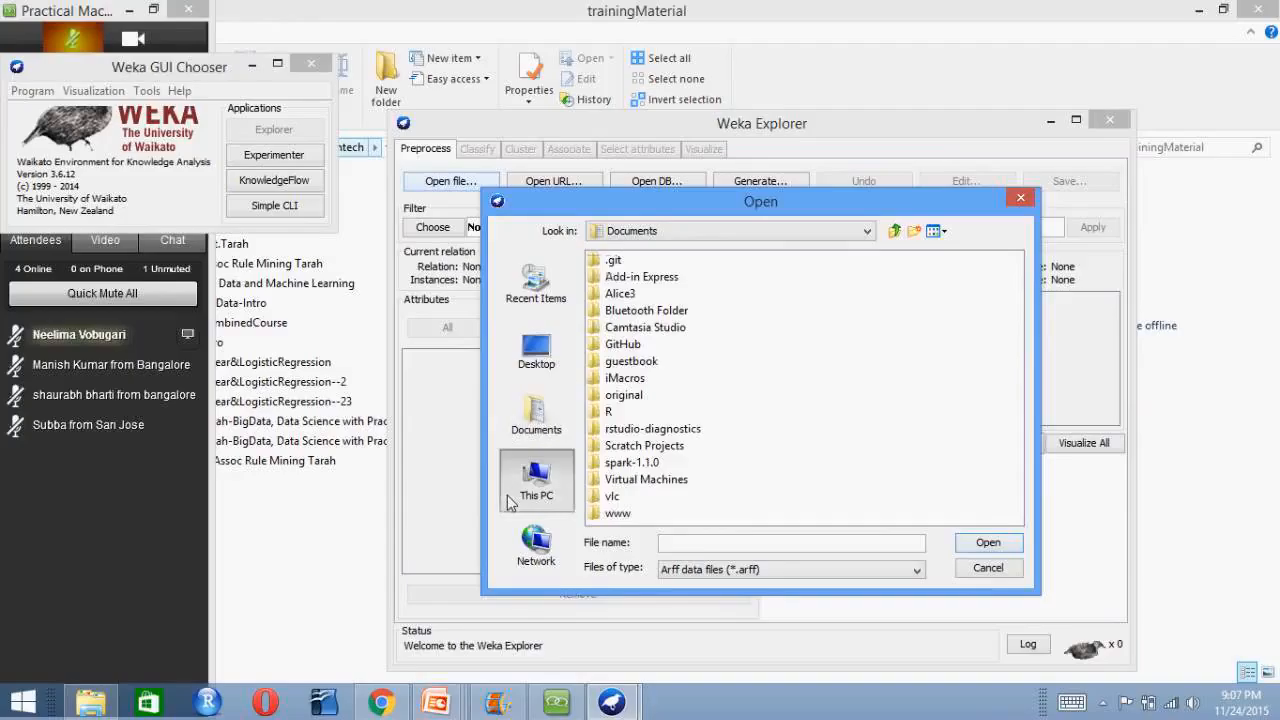
click(623, 361)
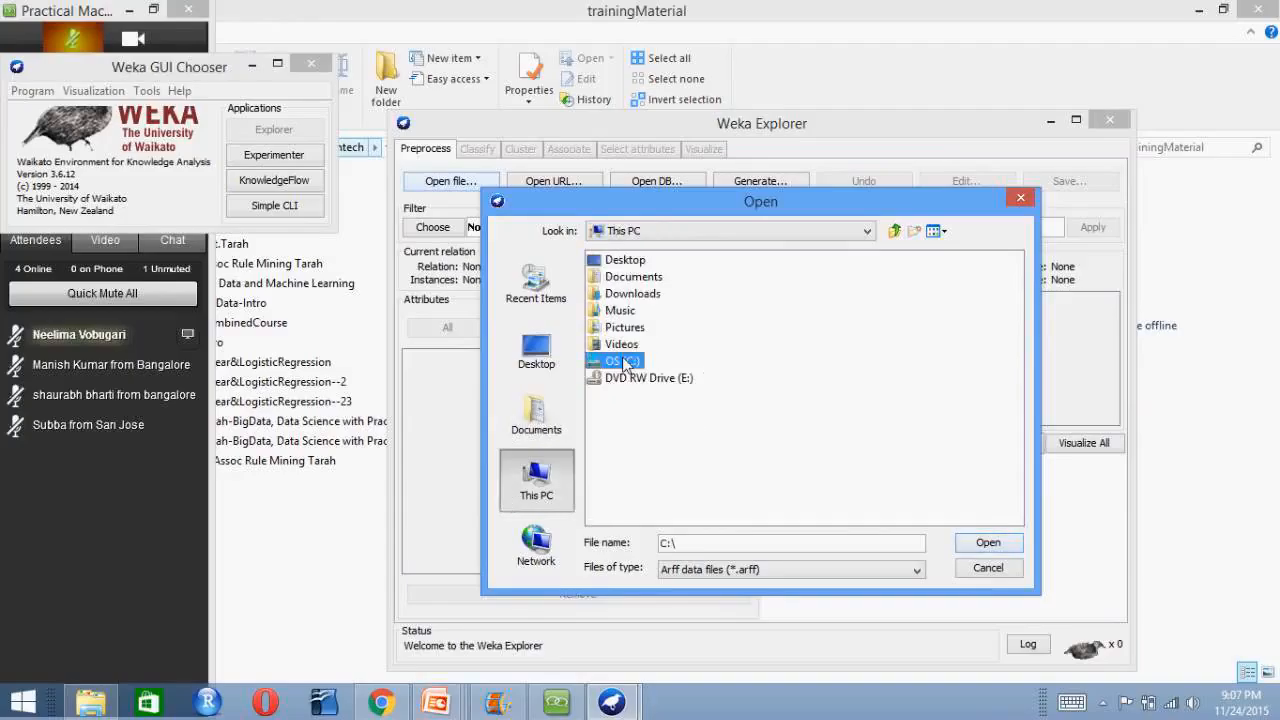
double_click(623, 361)
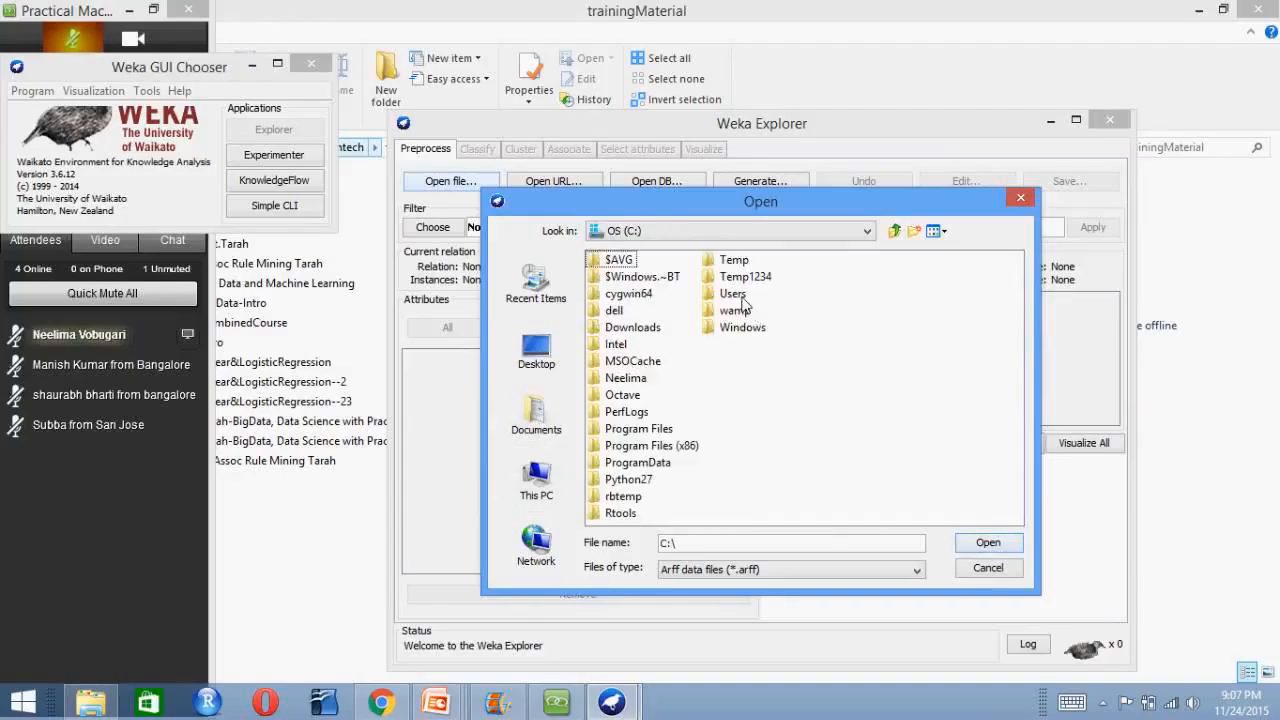
click(627, 380)
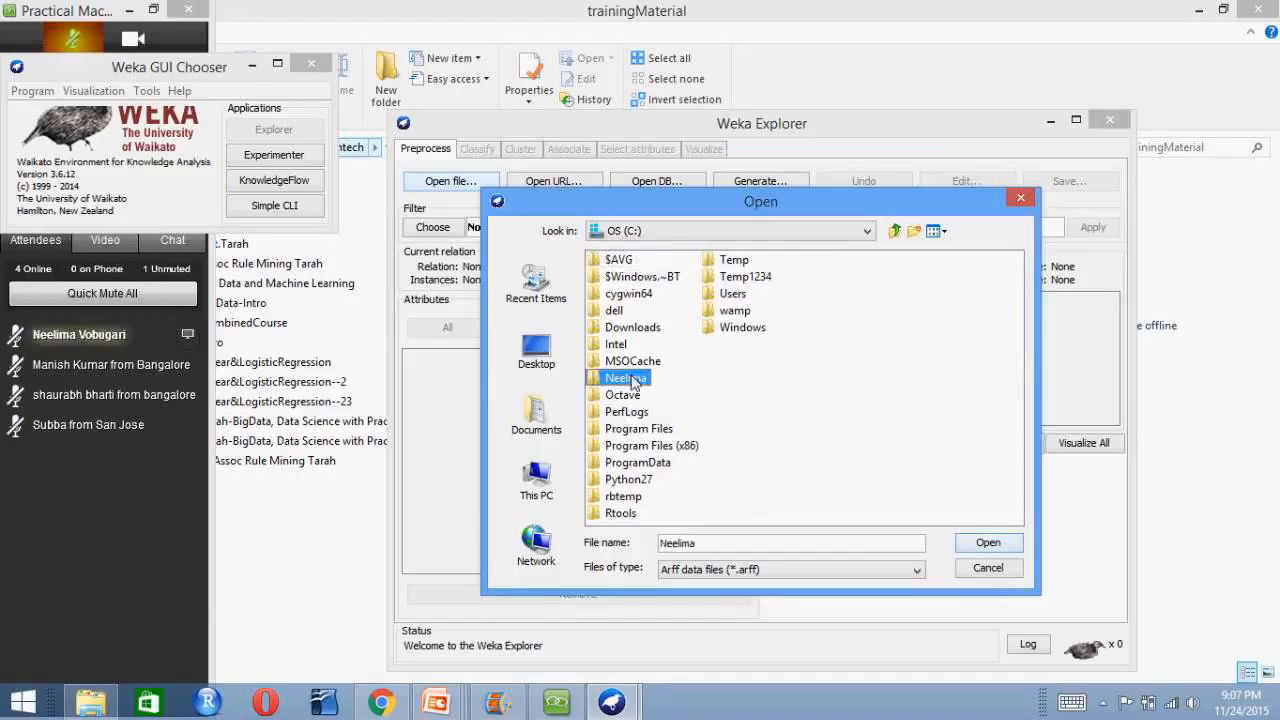
double_click(627, 380)
click(808, 312)
double_click(808, 312)
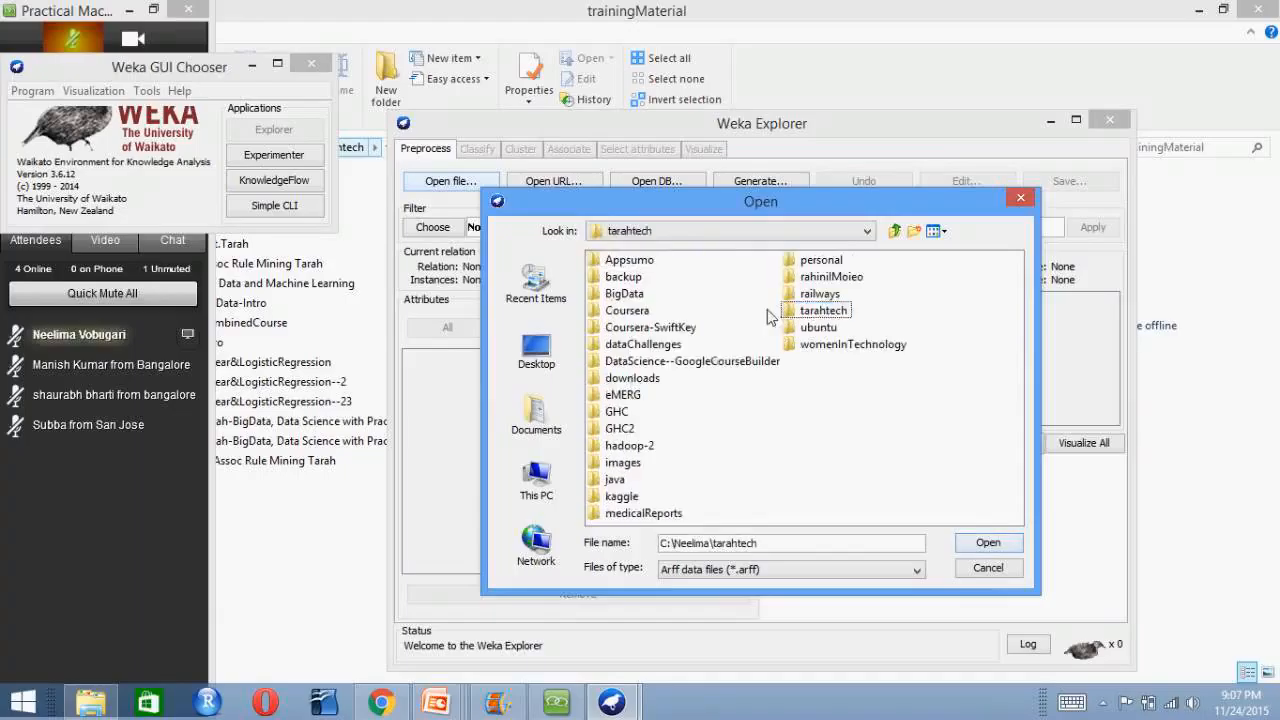
Load supermarket.arff from the data folder inside trainingMaterial\os-weka1-Examples
click(813, 262)
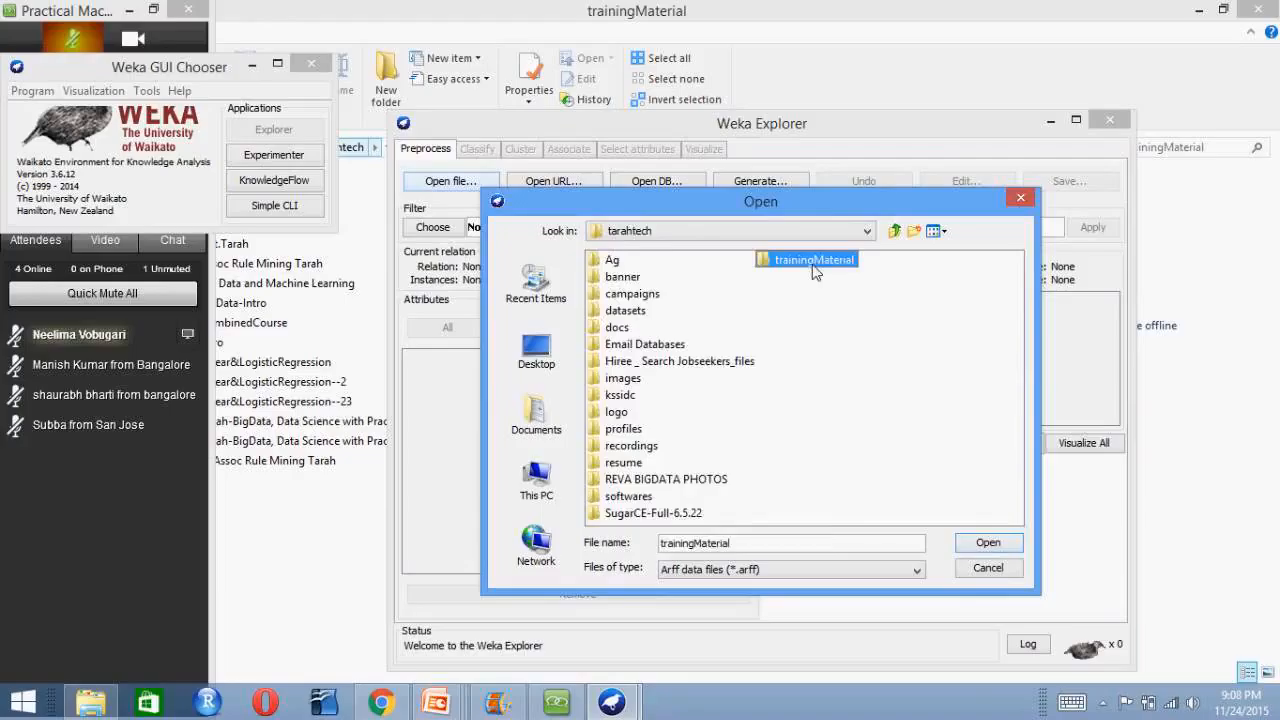
double_click(813, 262)
click(694, 280)
double_click(698, 282)
click(660, 276)
double_click(660, 276)
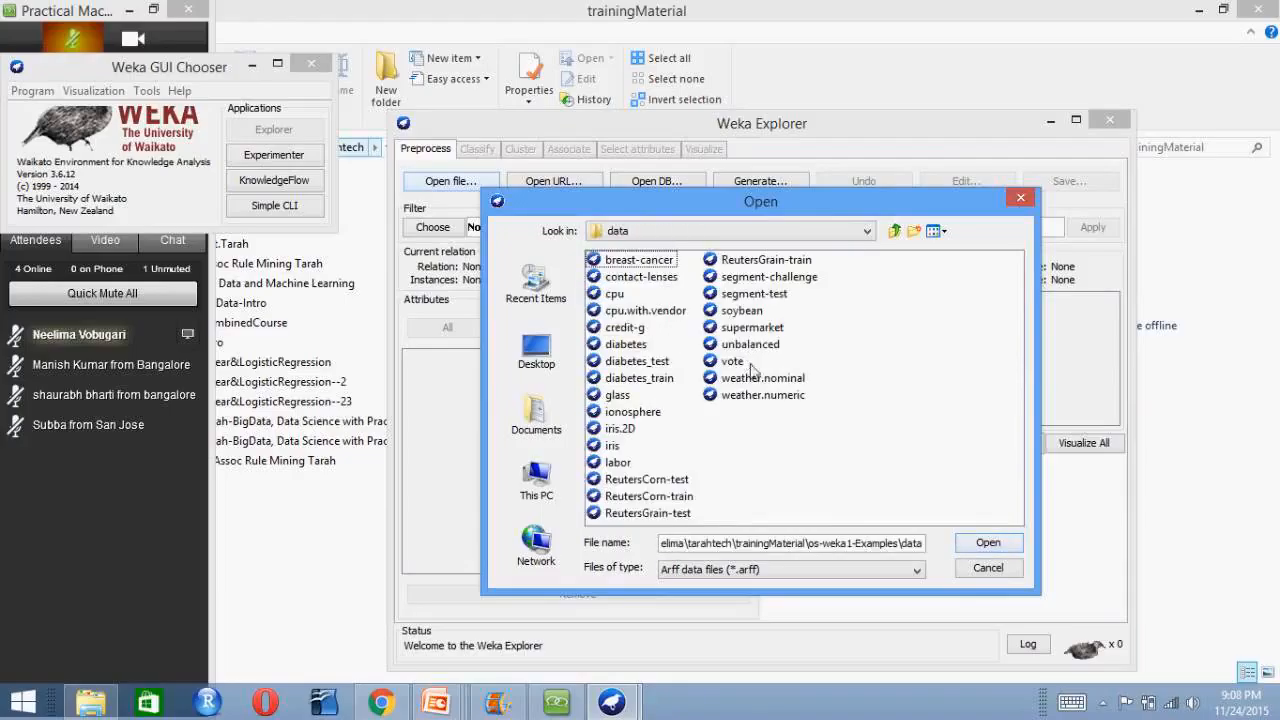
click(757, 328)
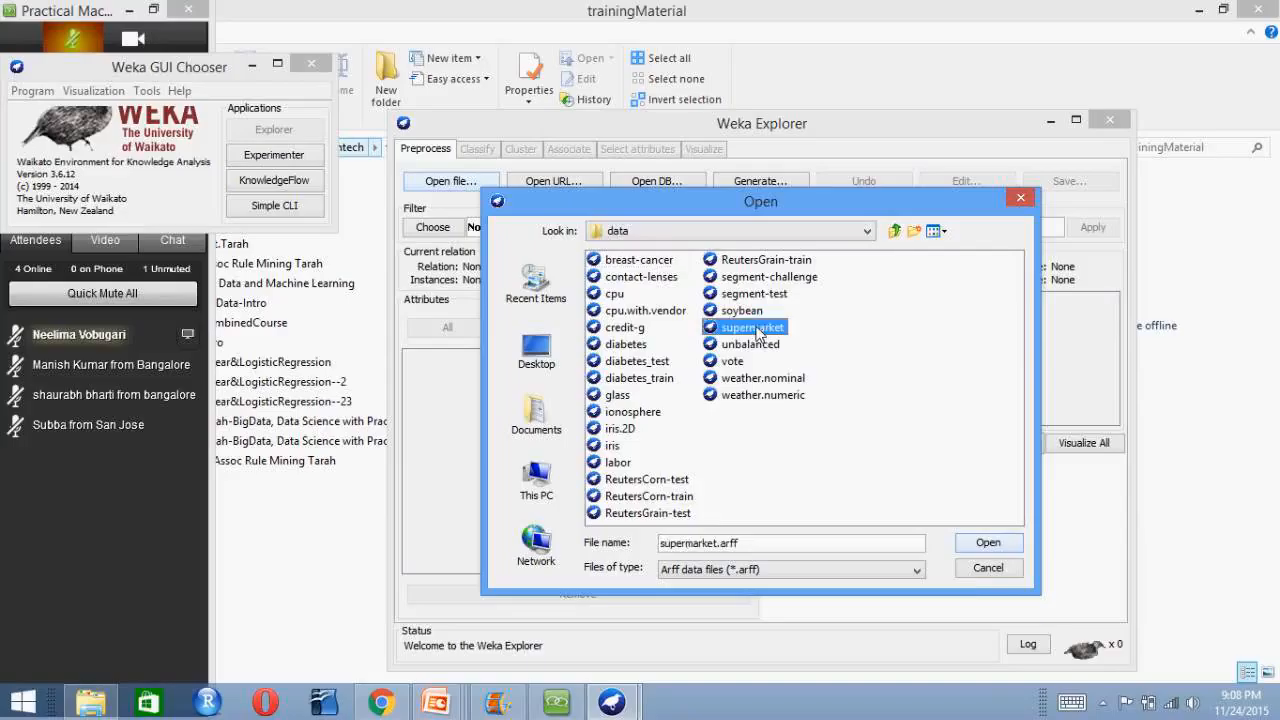
click(969, 548)
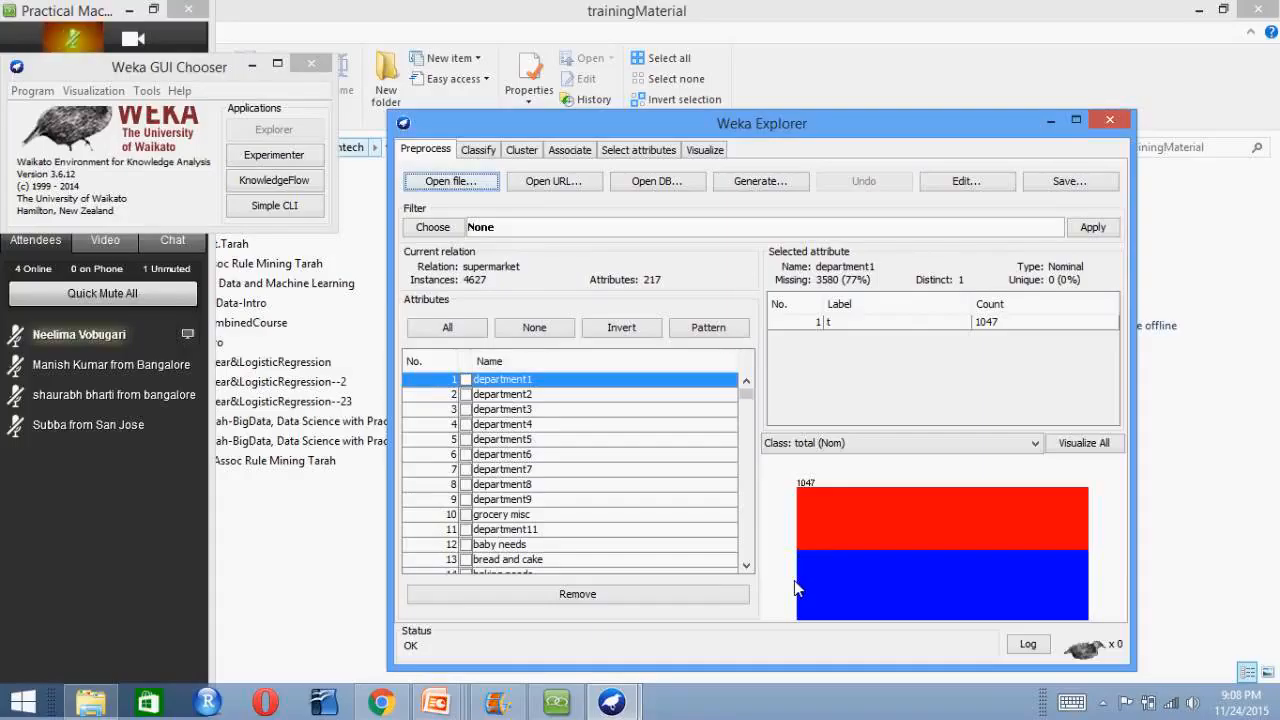
Check the chat messages in the training session window and return to the attendee list
click(165, 239)
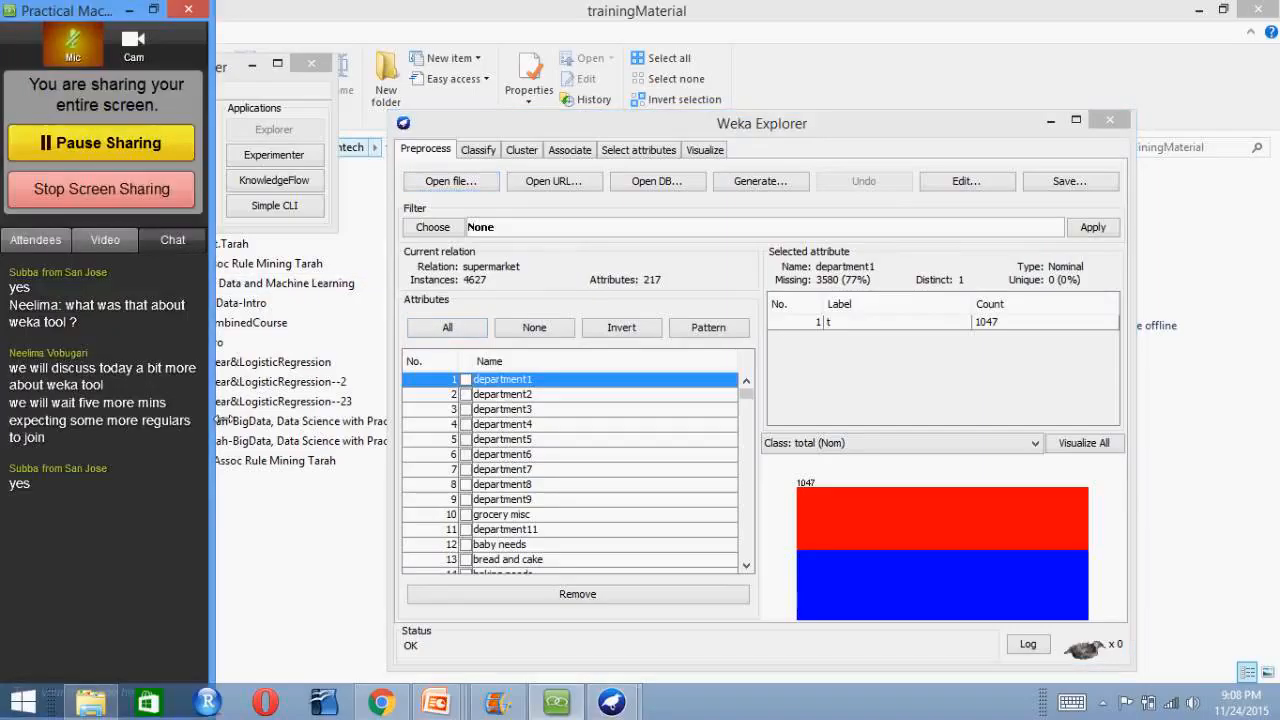
click(30, 243)
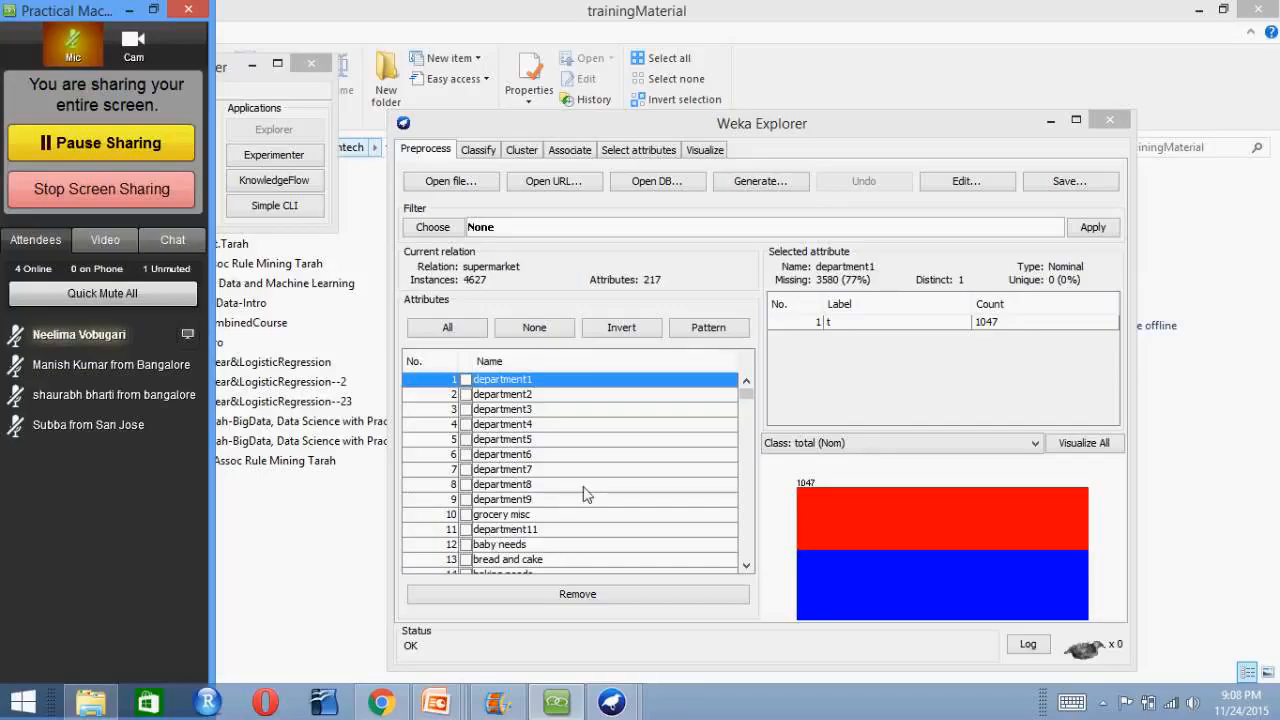
Examine the department3 and grocery misc attributes and the plot matrix, leaving grocery misc unticked
click(540, 415)
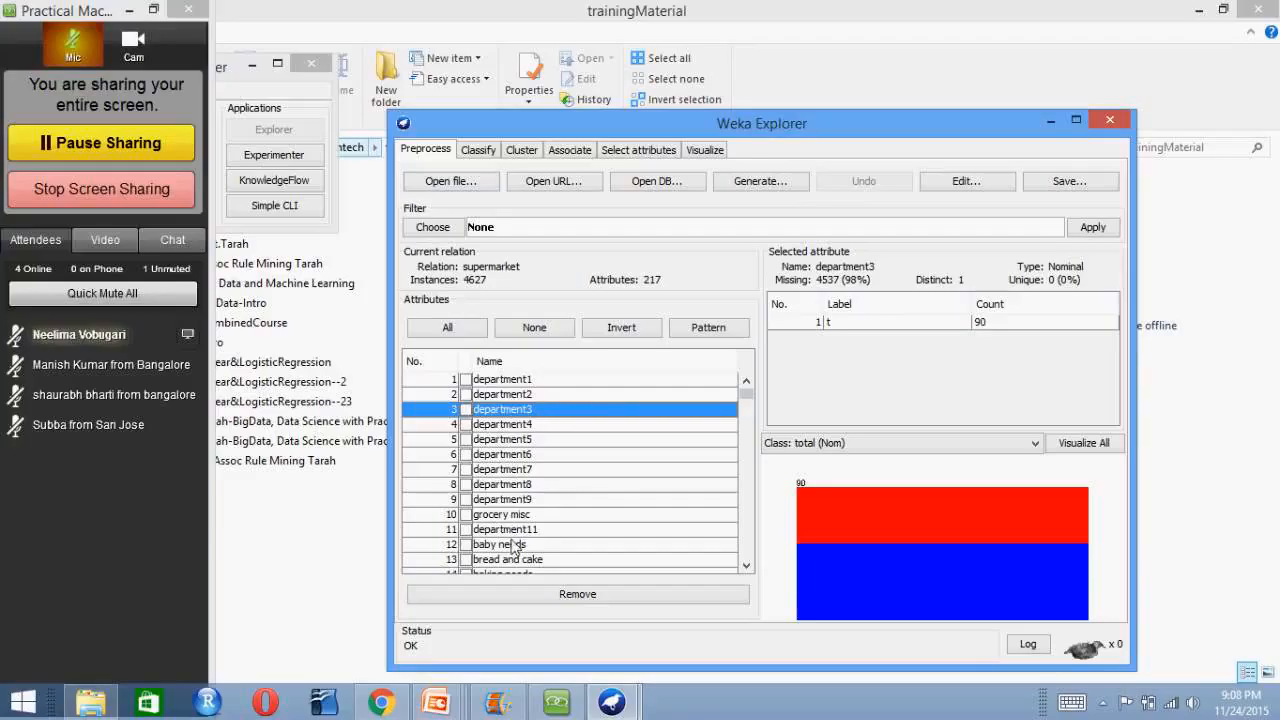
click(467, 515)
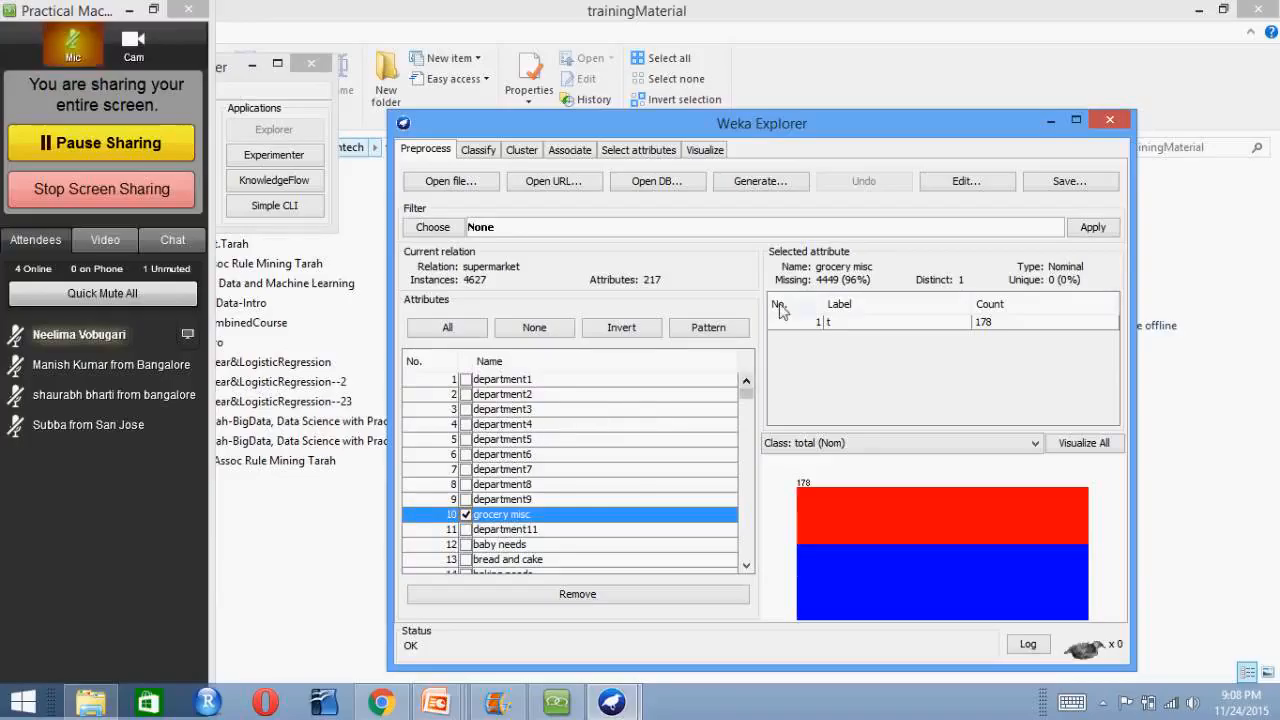
click(705, 150)
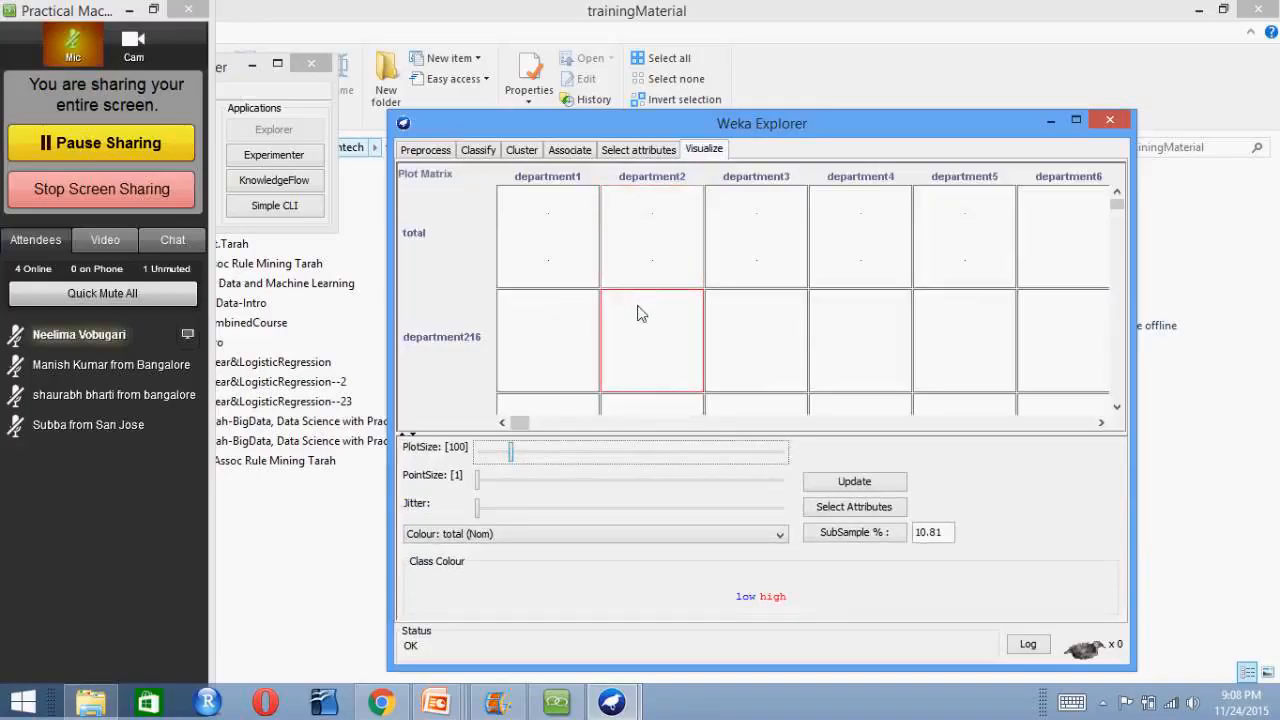
click(426, 150)
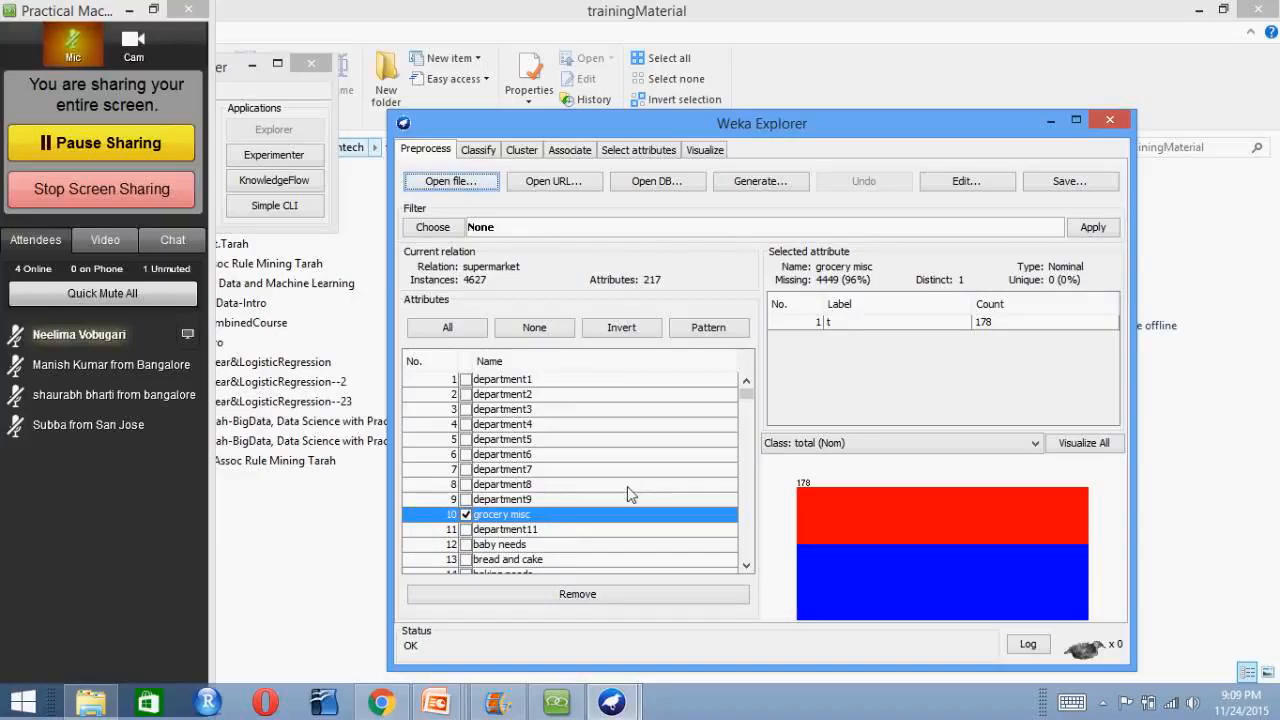
key(super+c)
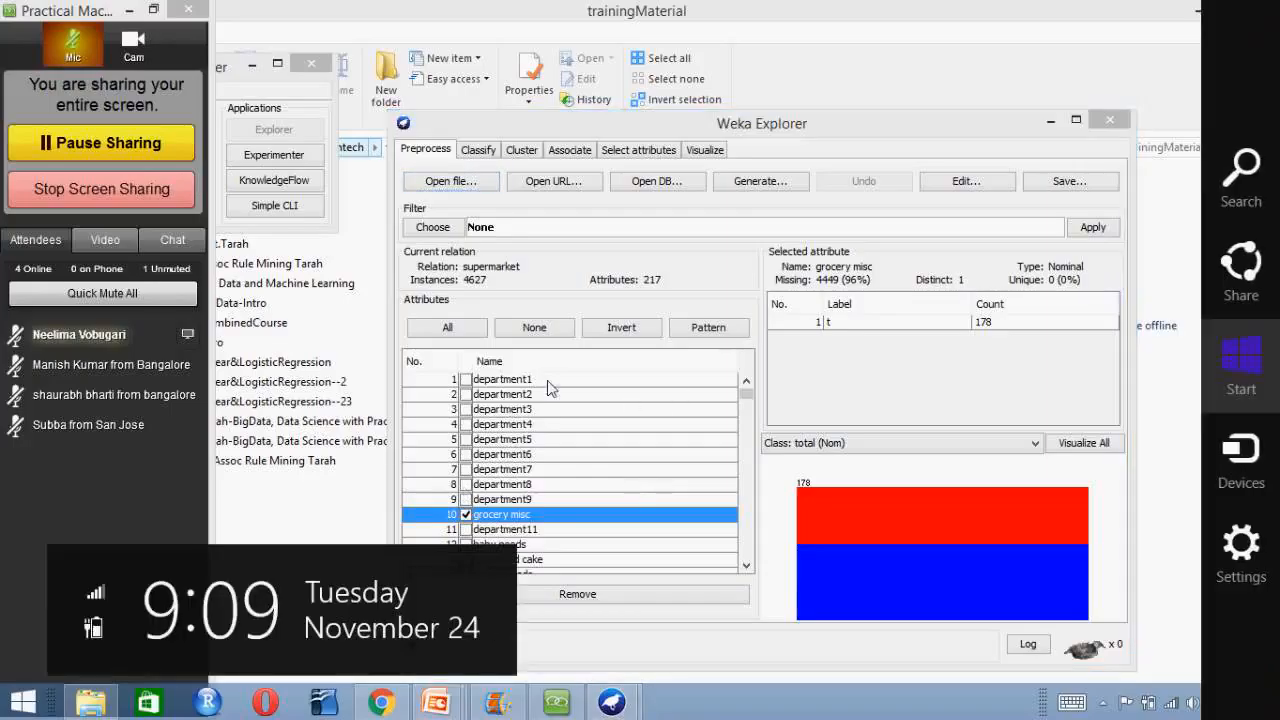
click(473, 333)
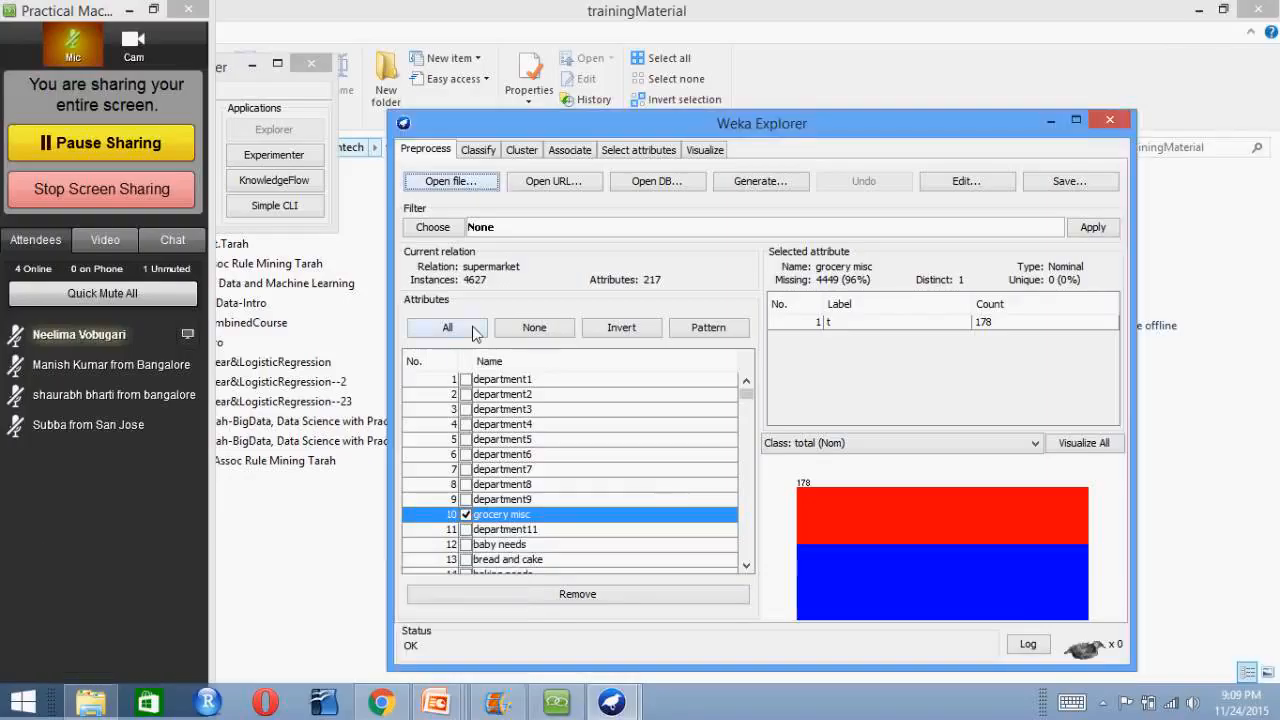
click(465, 514)
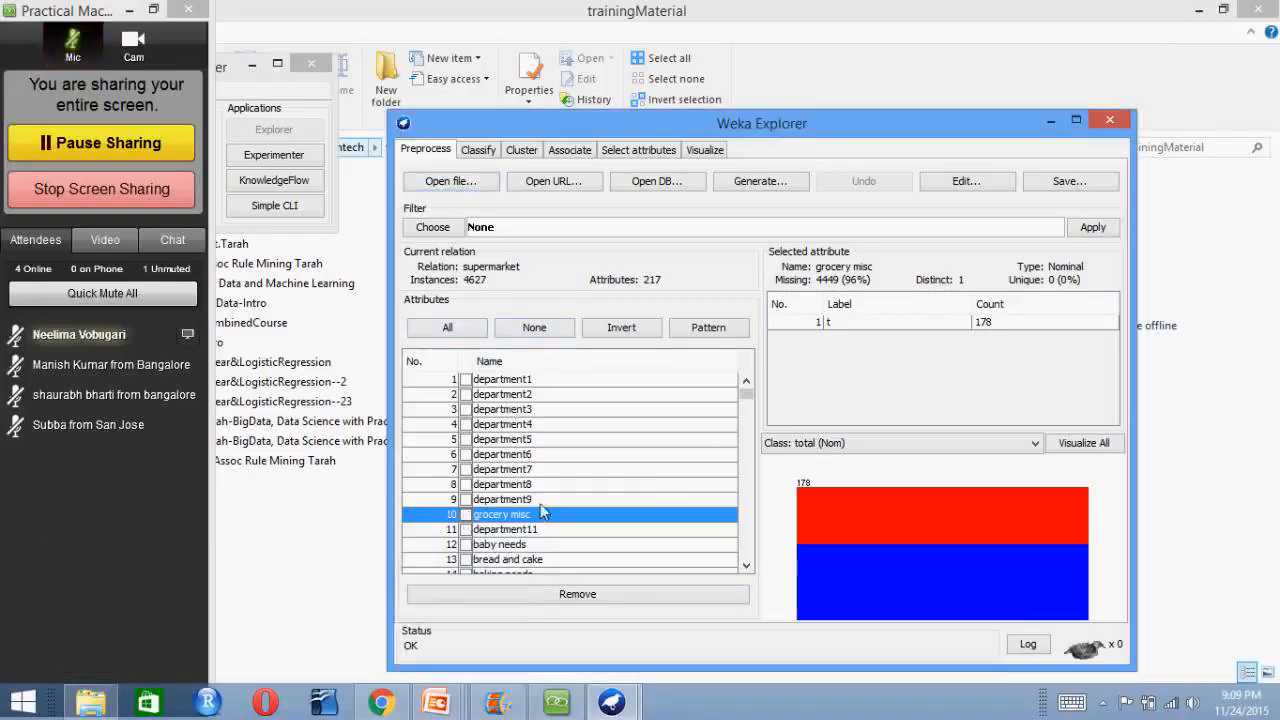
Run the Apriori associator with numRules set to 20 and minMetric set to 0.85
click(570, 150)
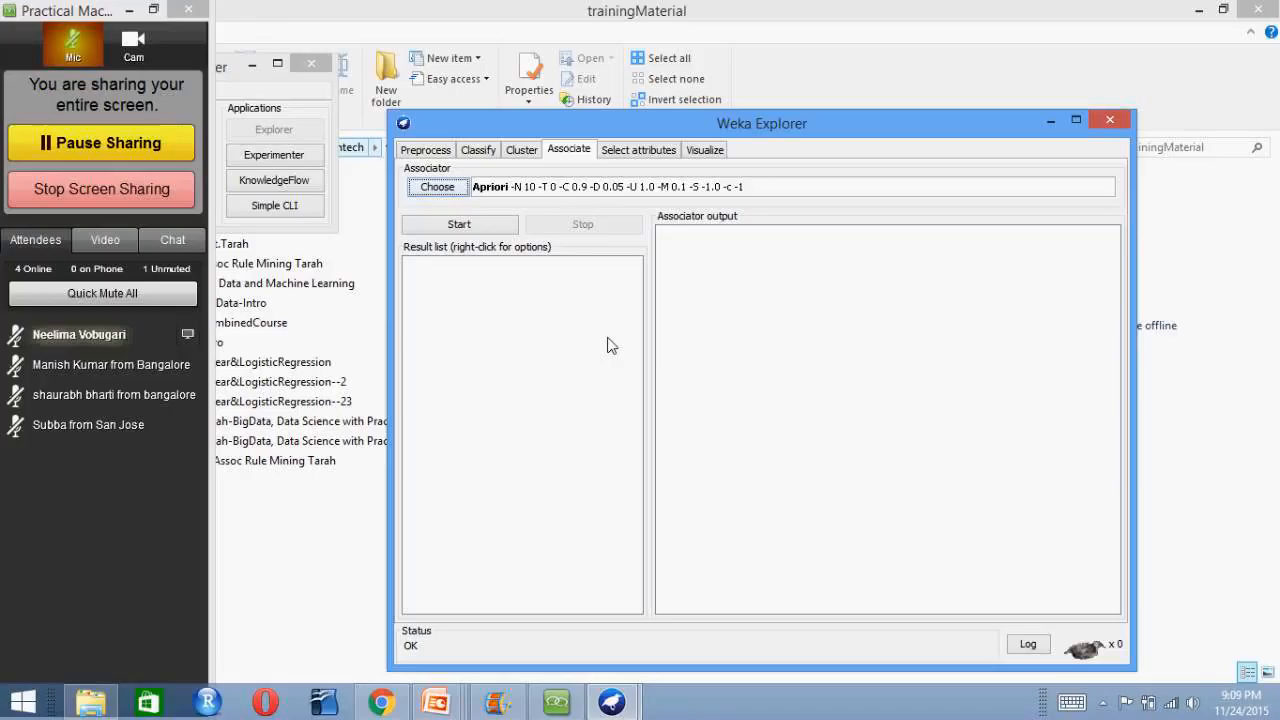
click(595, 187)
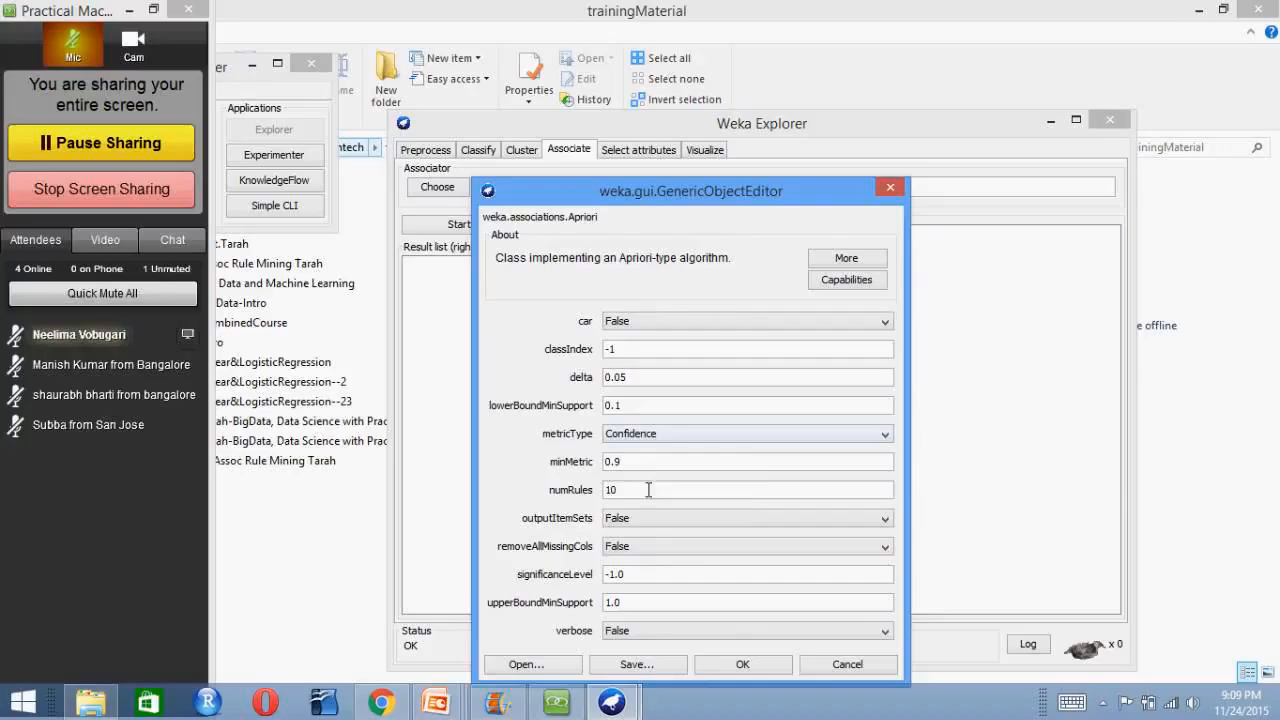
double_click(636, 491)
text(20)
double_click(606, 462)
text(0.85)
click(742, 664)
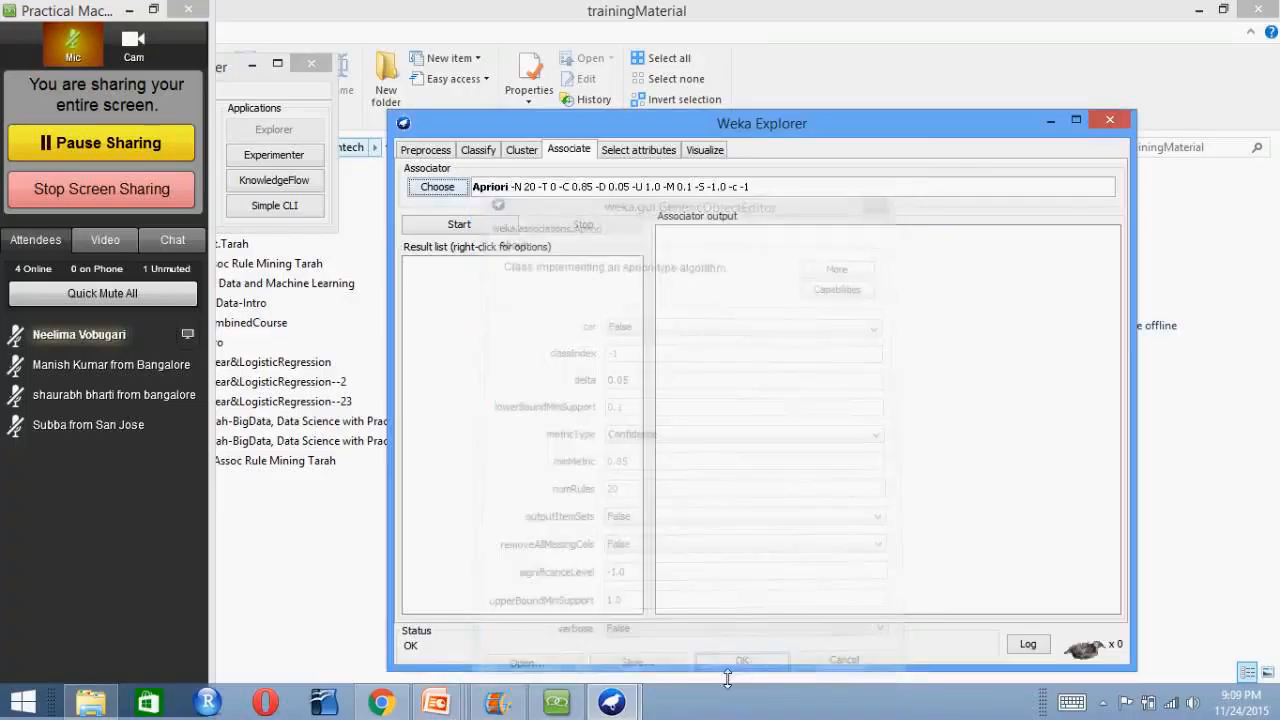
click(459, 224)
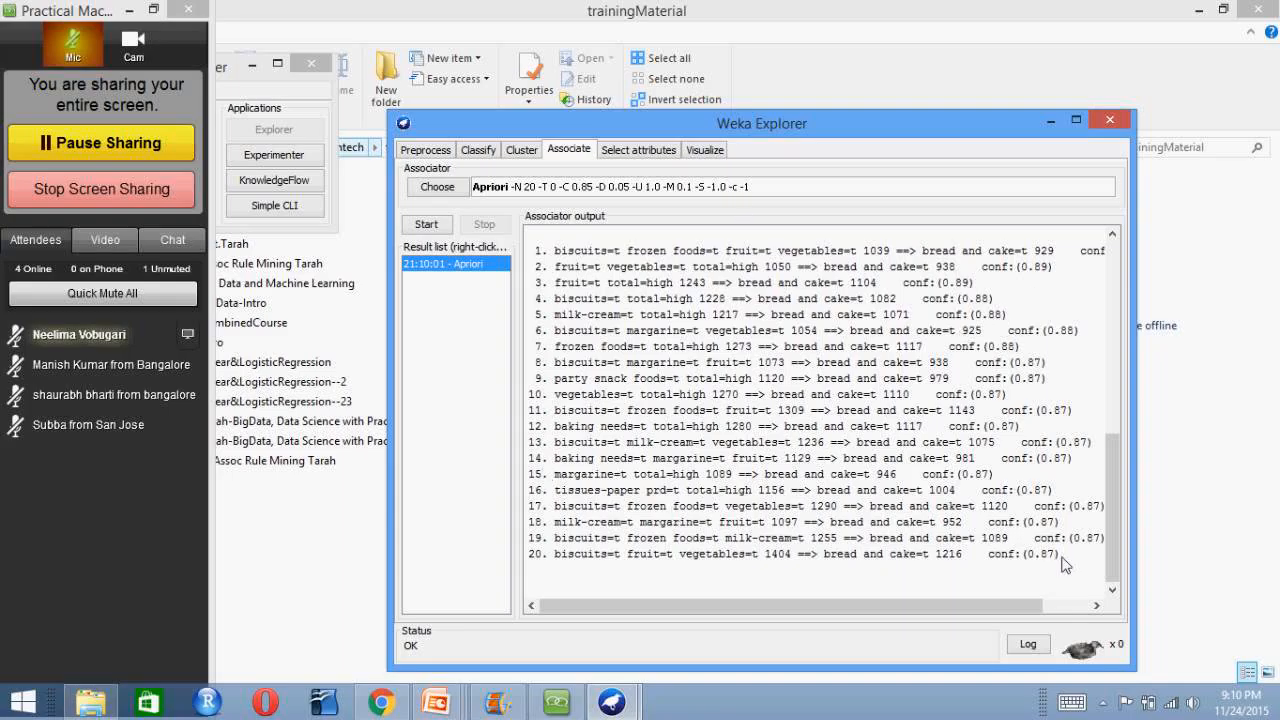
Highlight the confidence of rule 20 in the Apriori output, and compare the rules with the dataset's attribute list
drag(1062, 558, 1000, 558)
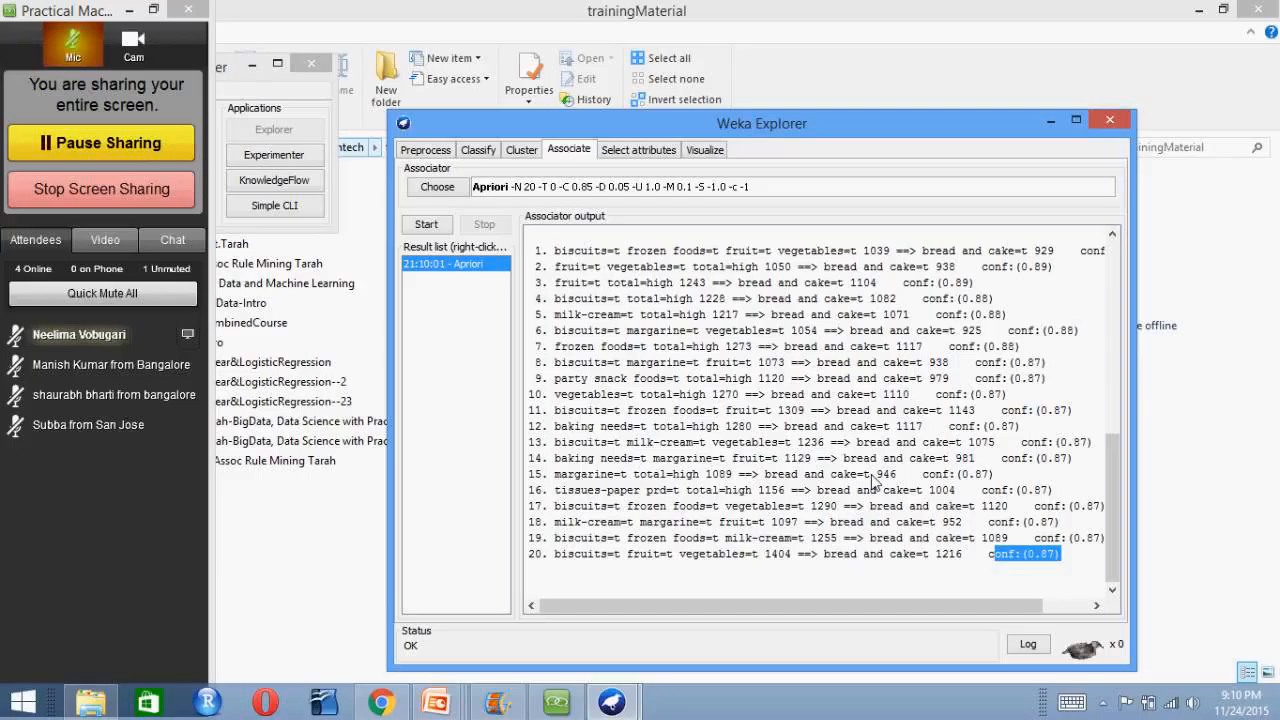
click(426, 150)
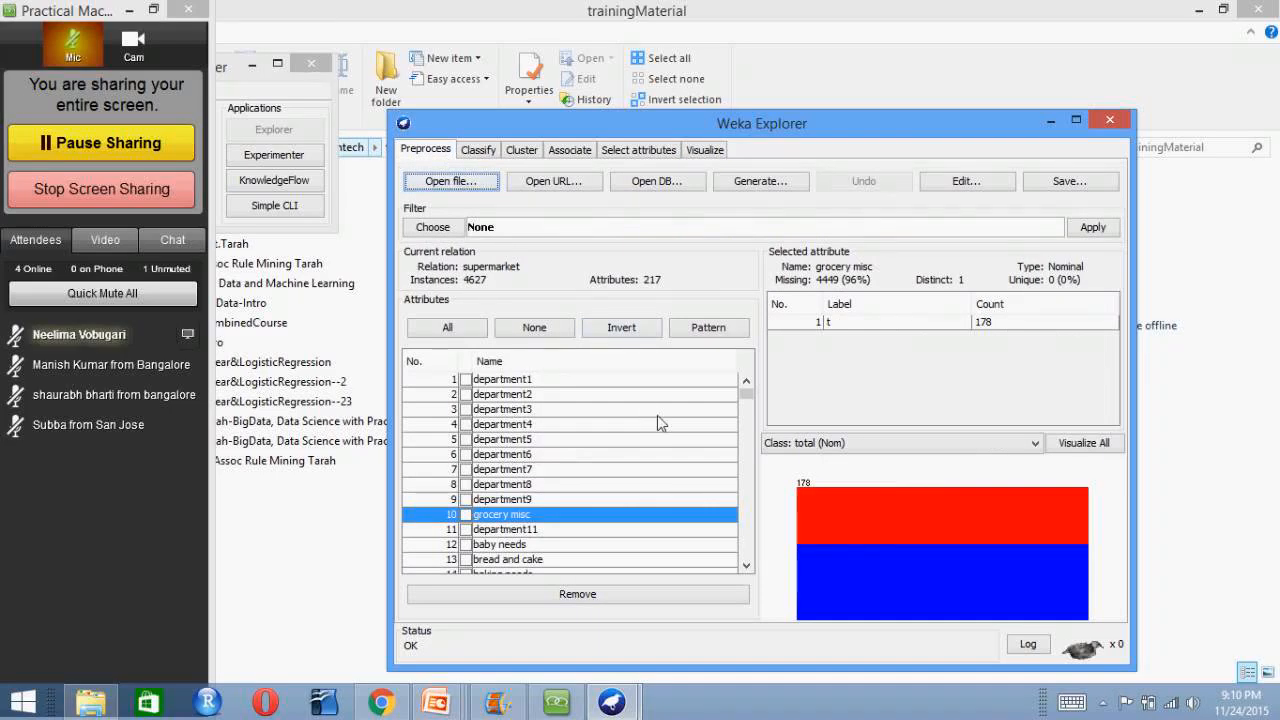
click(568, 152)
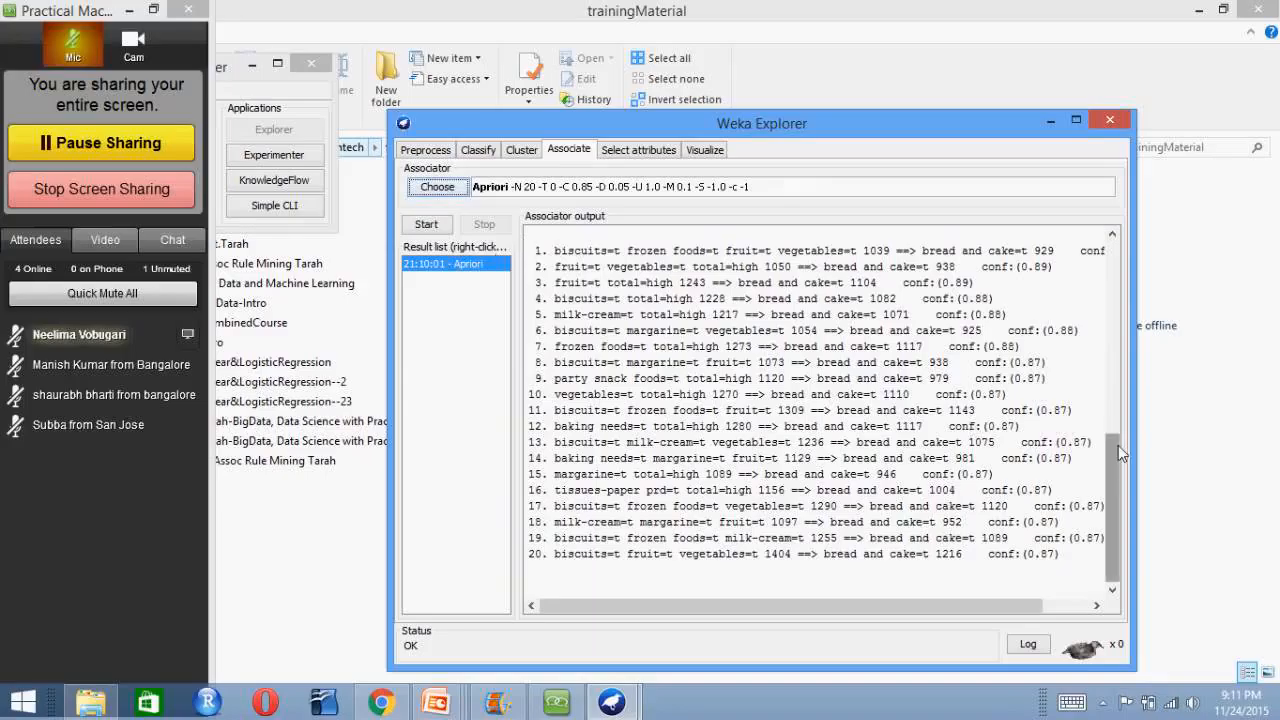
mouse_move(1118, 445)
mouse_down()
mouse_move(1117, 229)
mouse_move(1130, 427)
mouse_up()
View the options available for the Apriori result and review the associator's parameter settings
right_click(450, 265)
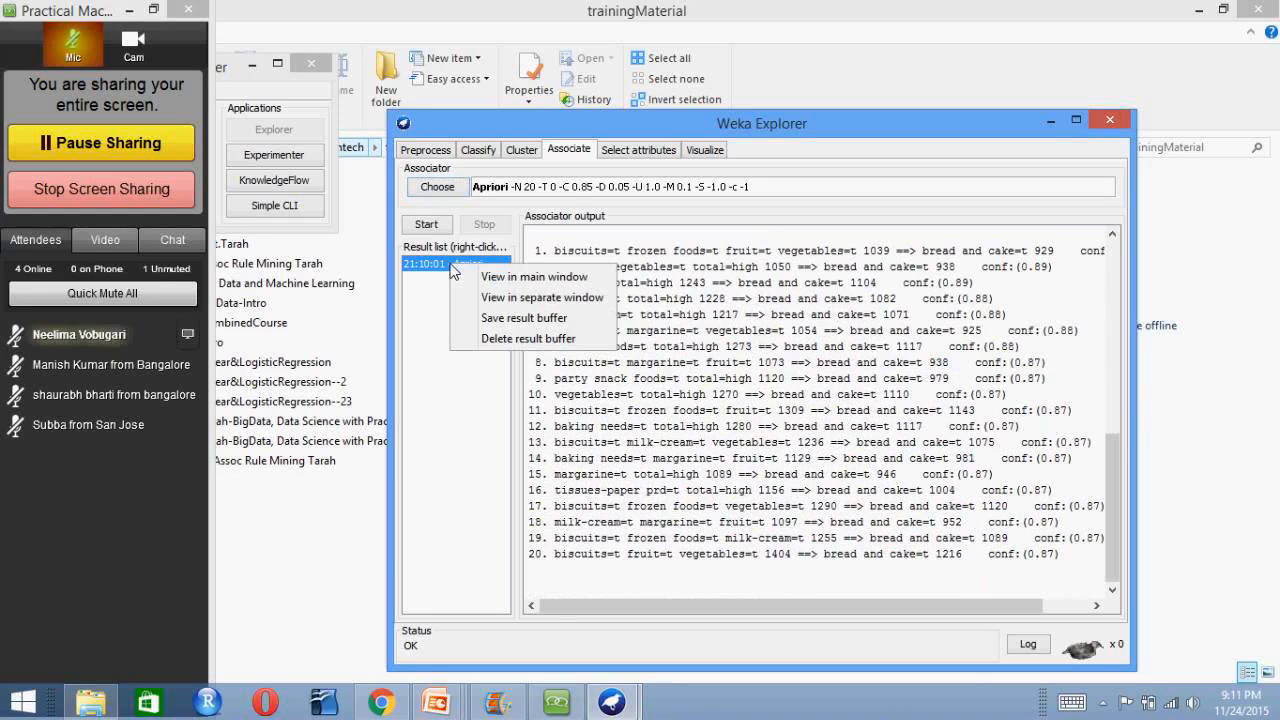
click(511, 190)
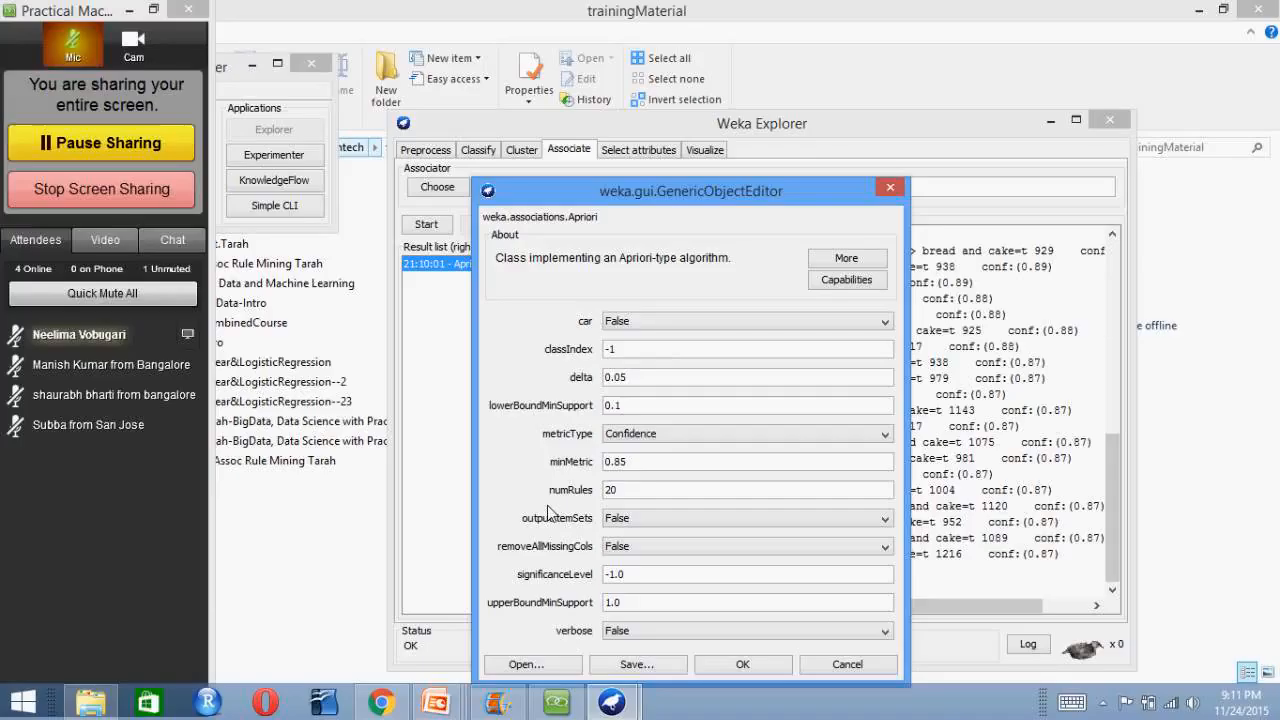
click(742, 664)
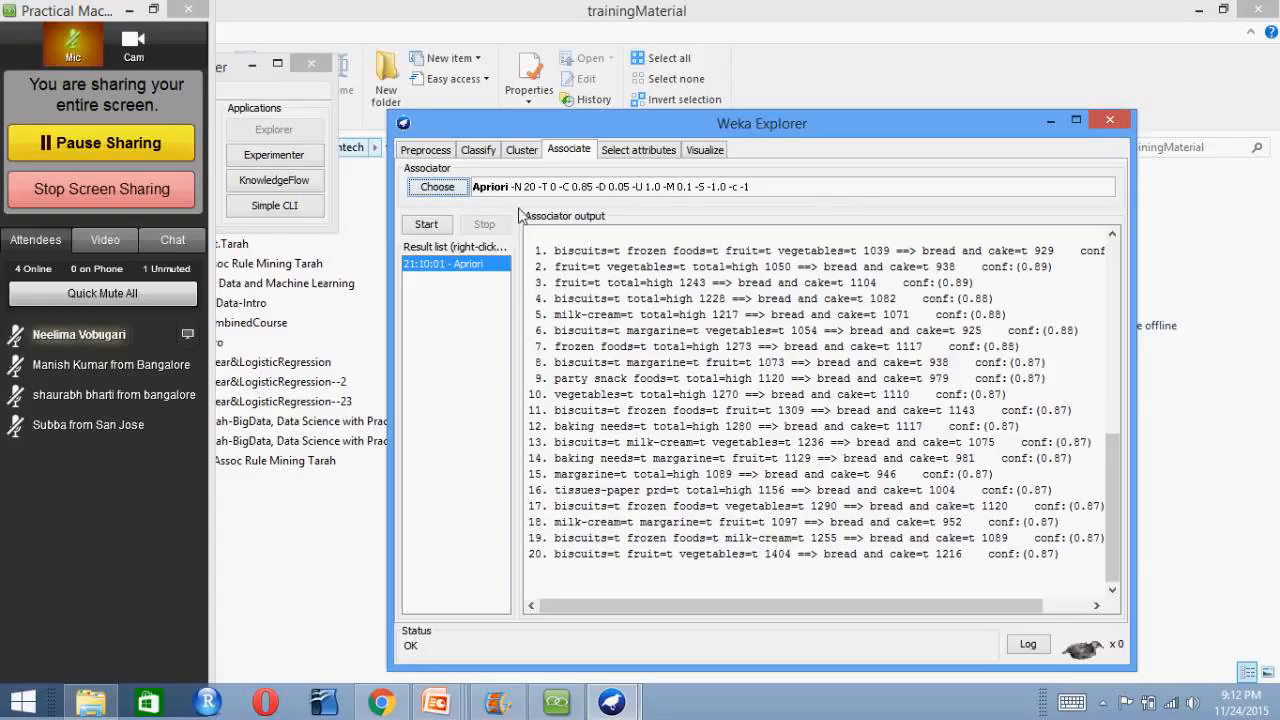
Load the iris.arff dataset and display the details of its class attribute
click(445, 160)
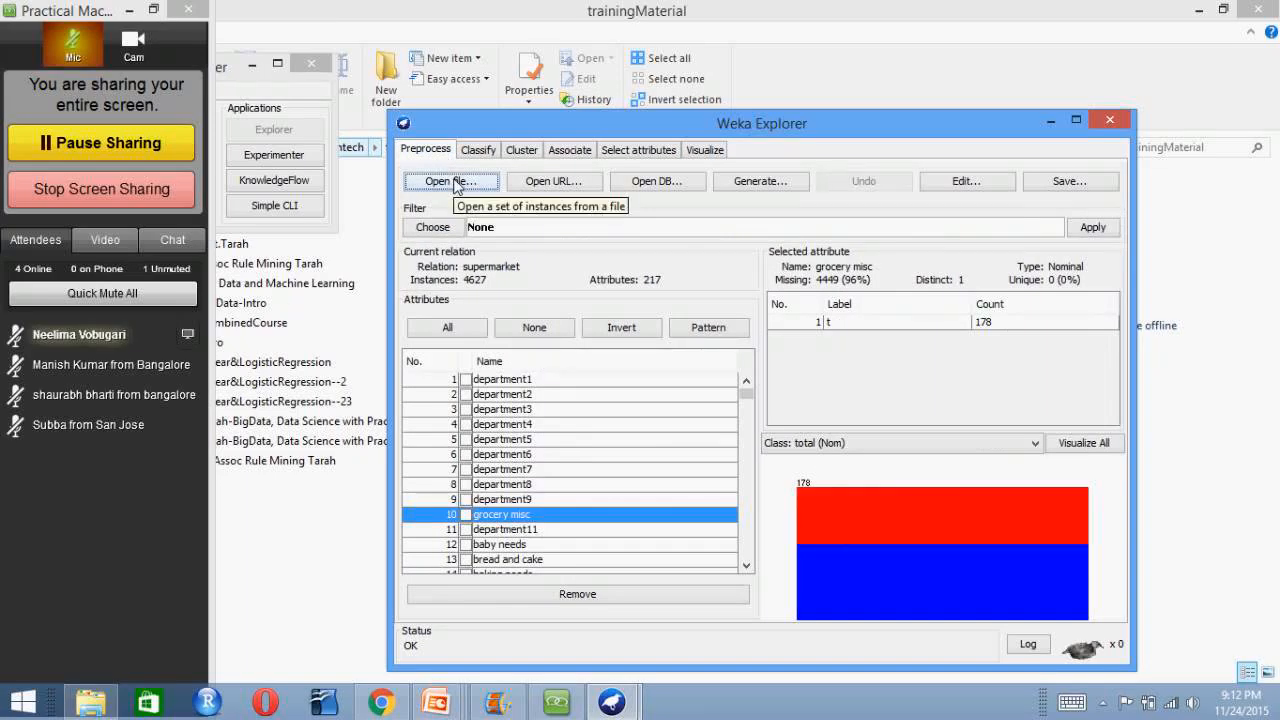
click(453, 181)
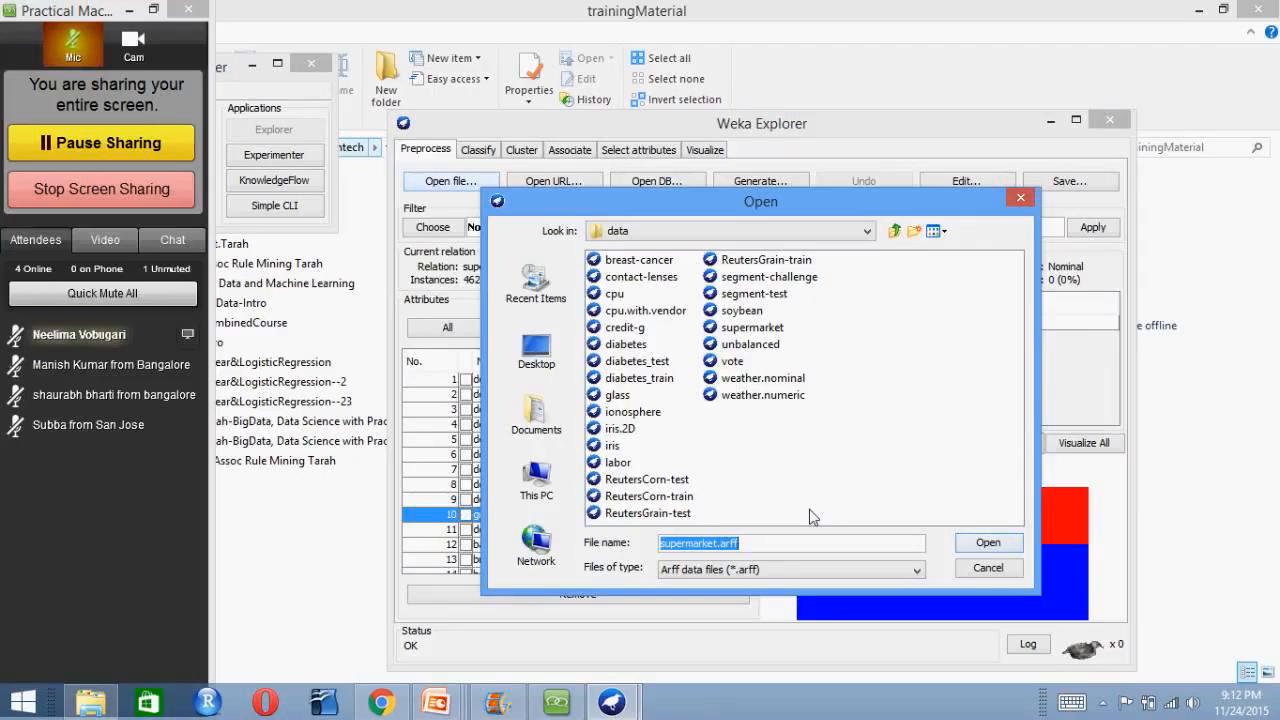
click(614, 447)
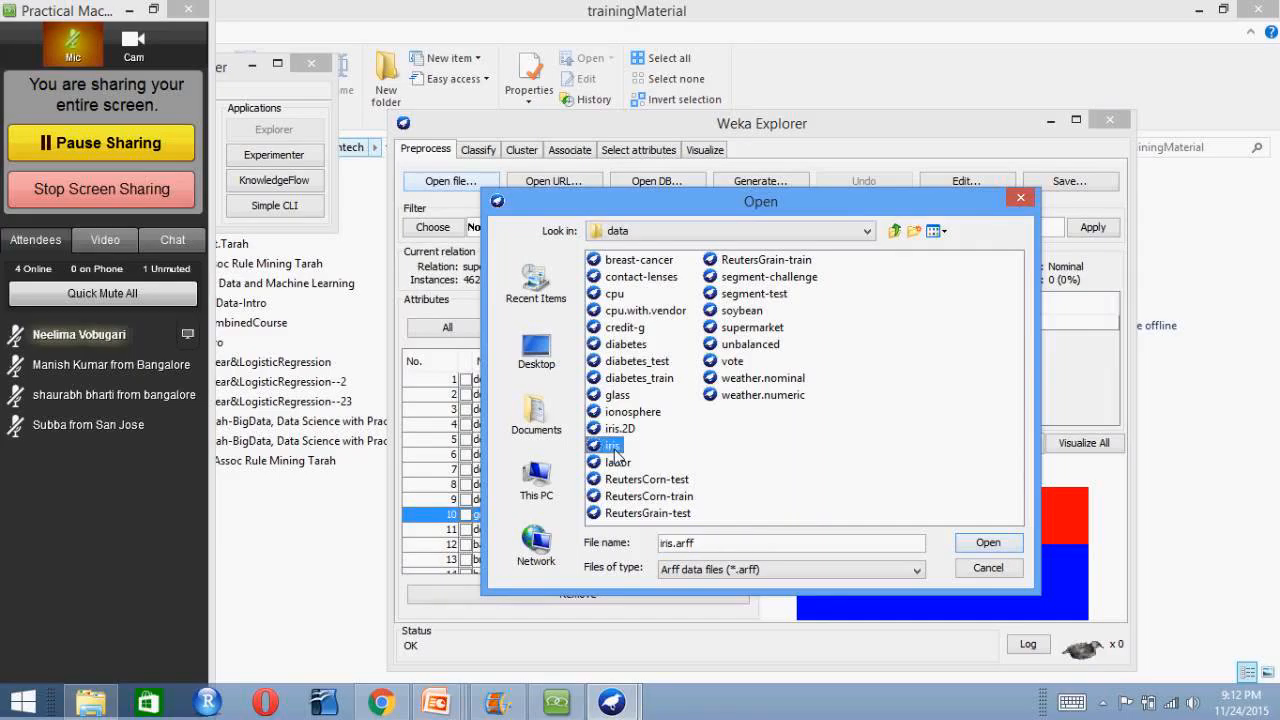
click(988, 543)
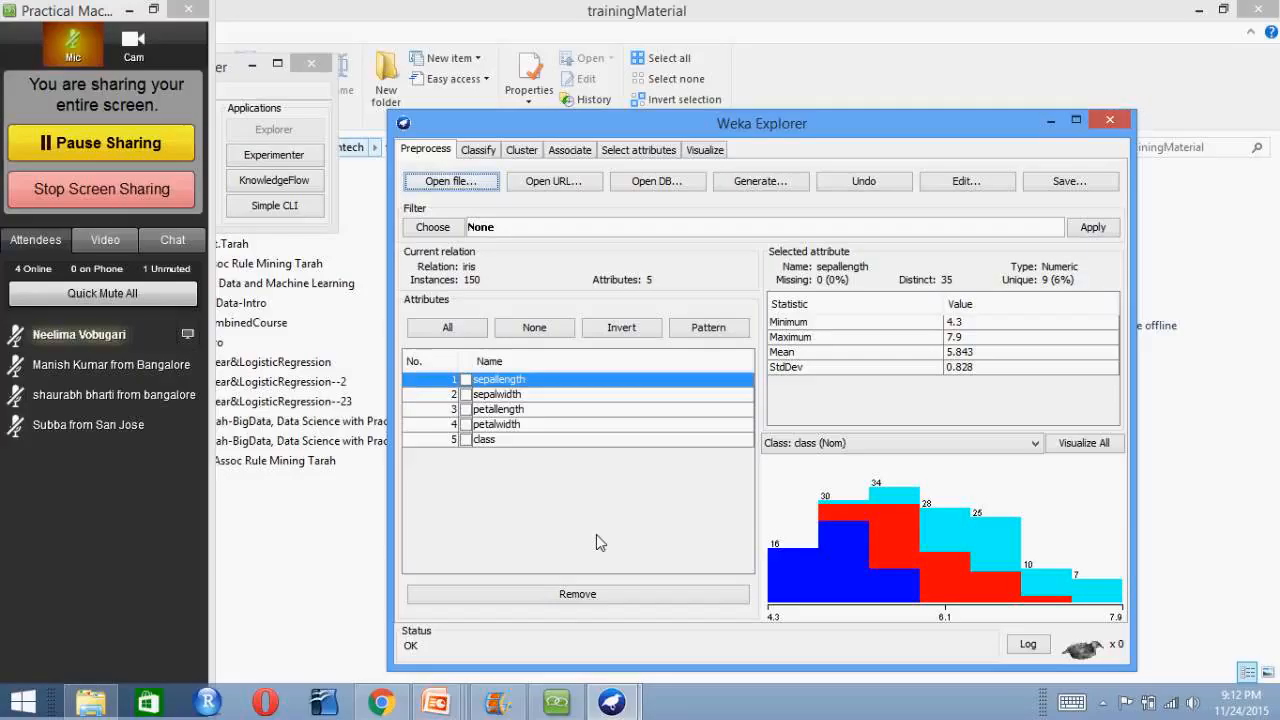
click(533, 446)
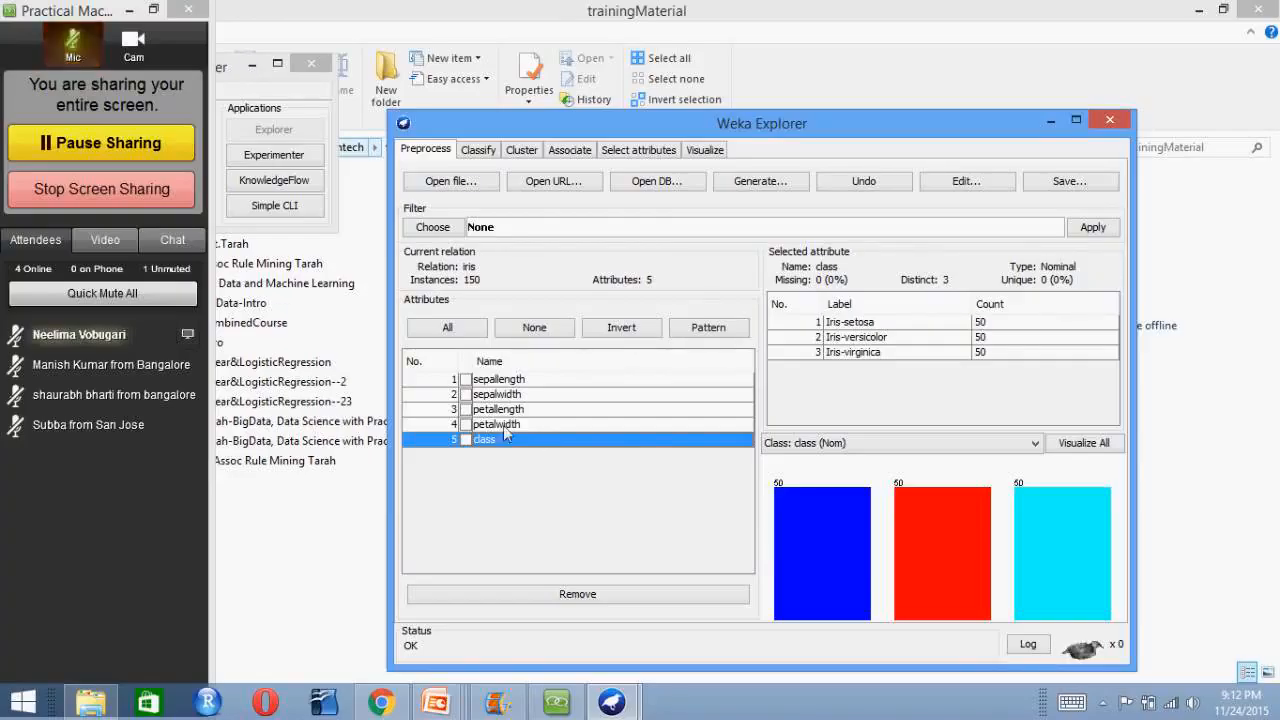
Set the class attribute to be ignored for clustering
click(520, 150)
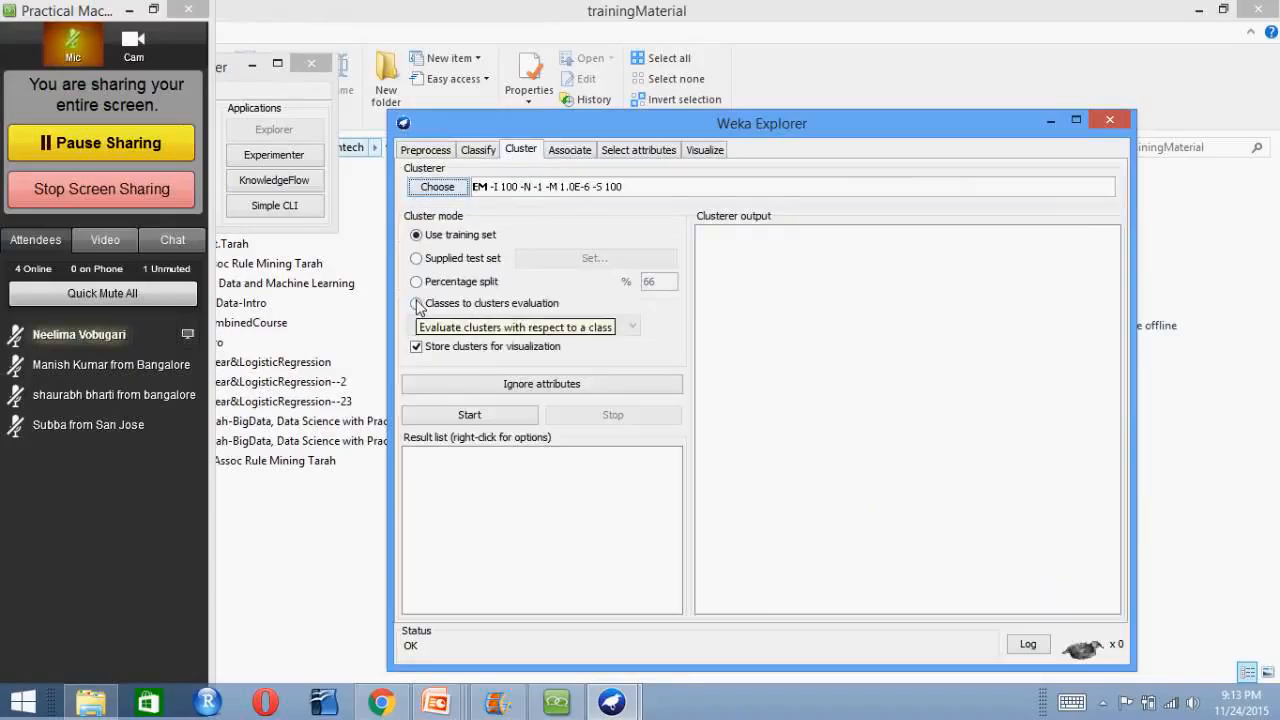
click(504, 386)
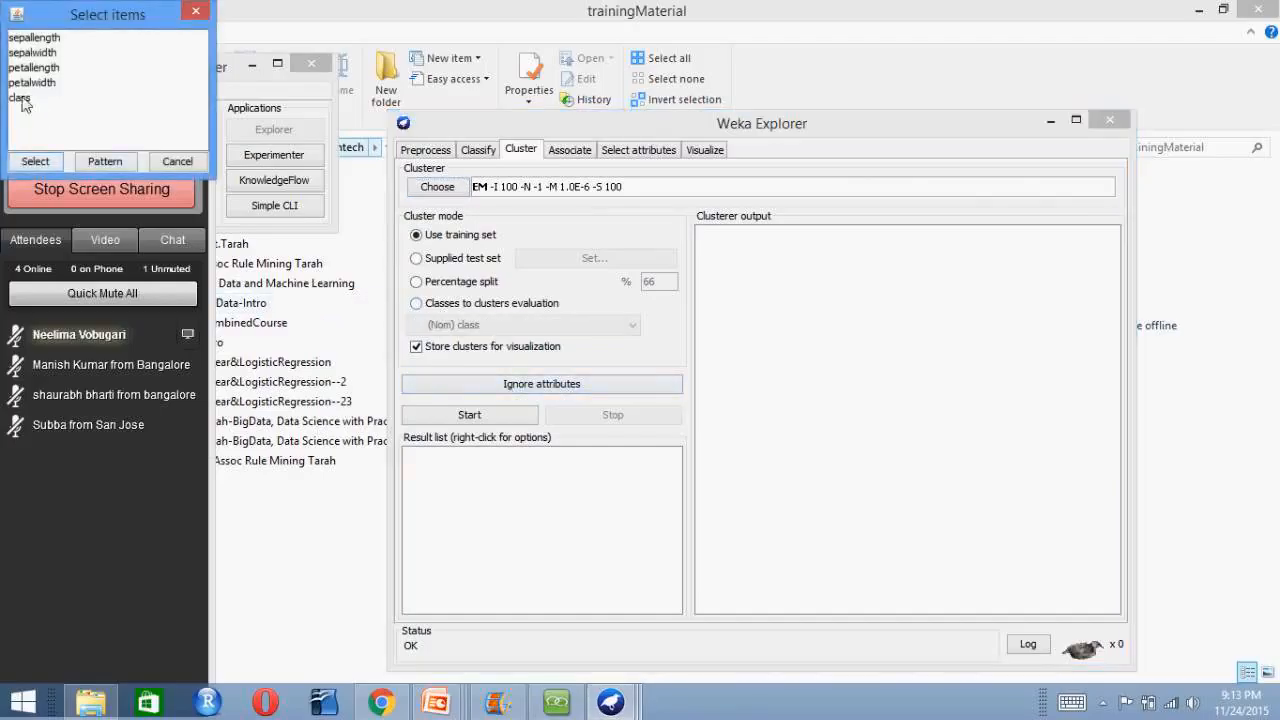
click(24, 98)
click(32, 164)
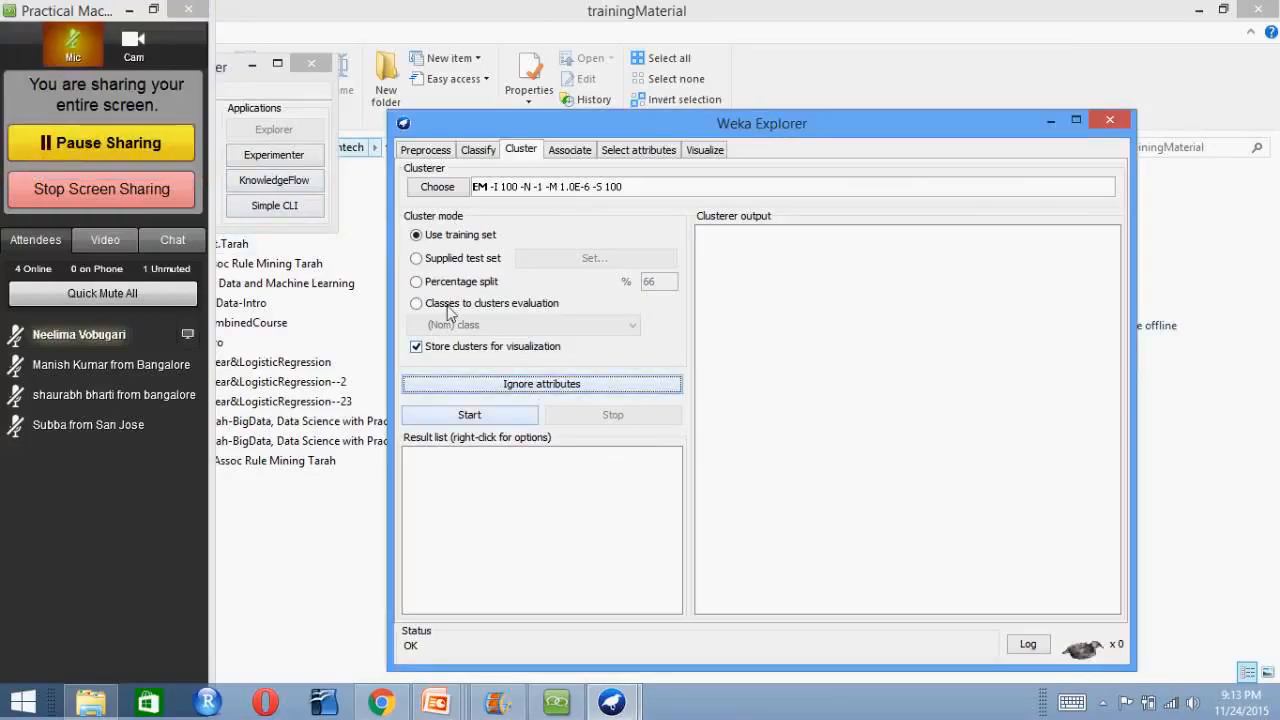
Choose SimpleKMeans as the clusterer and set numClusters to 3
click(459, 190)
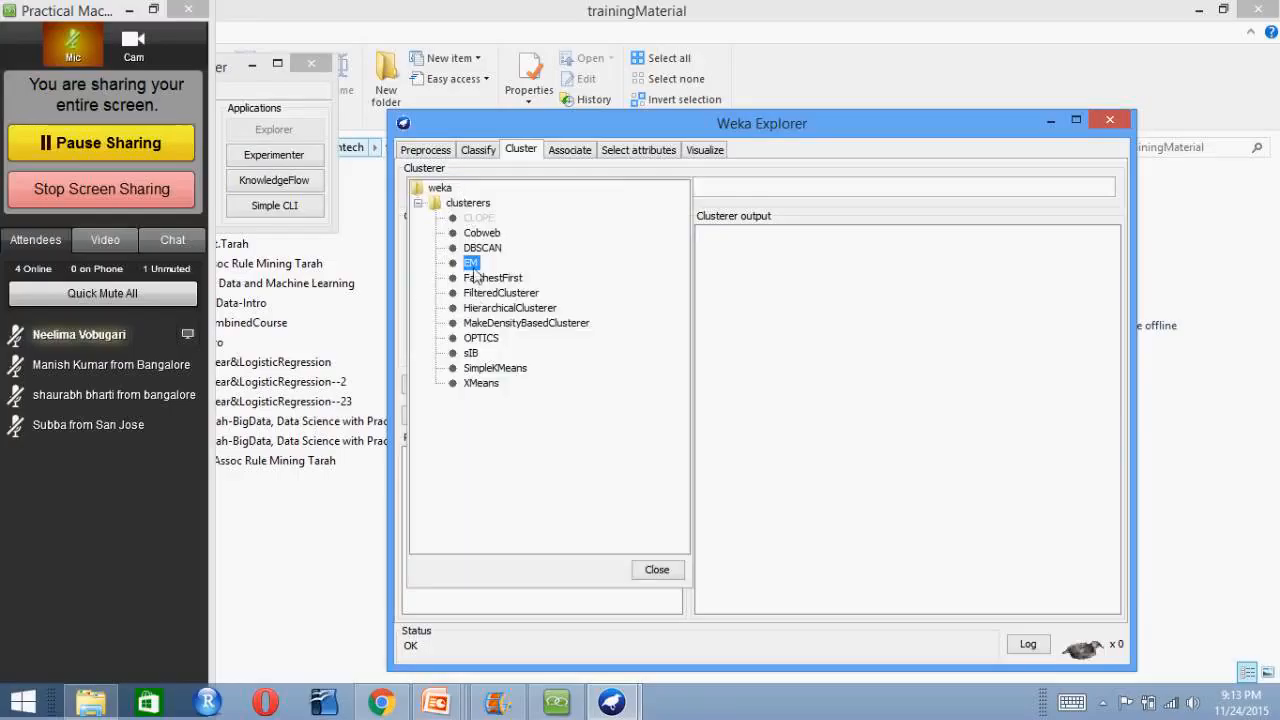
click(488, 368)
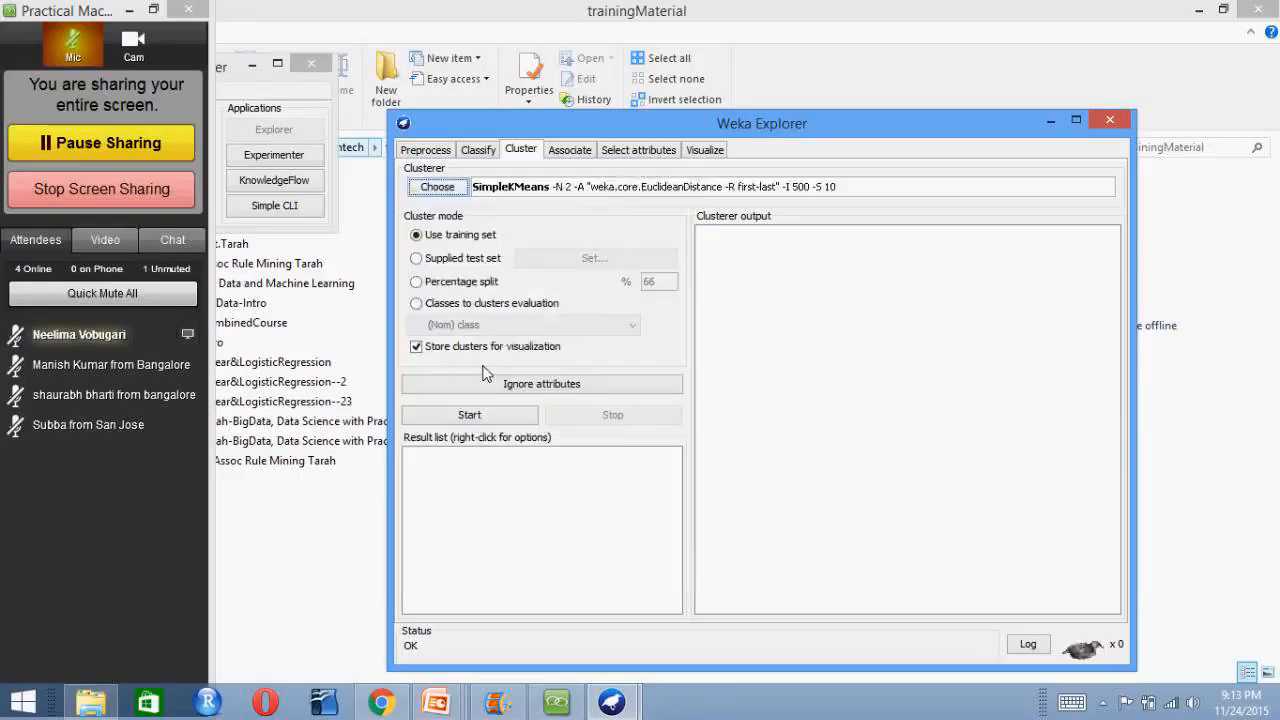
click(573, 193)
double_click(661, 437)
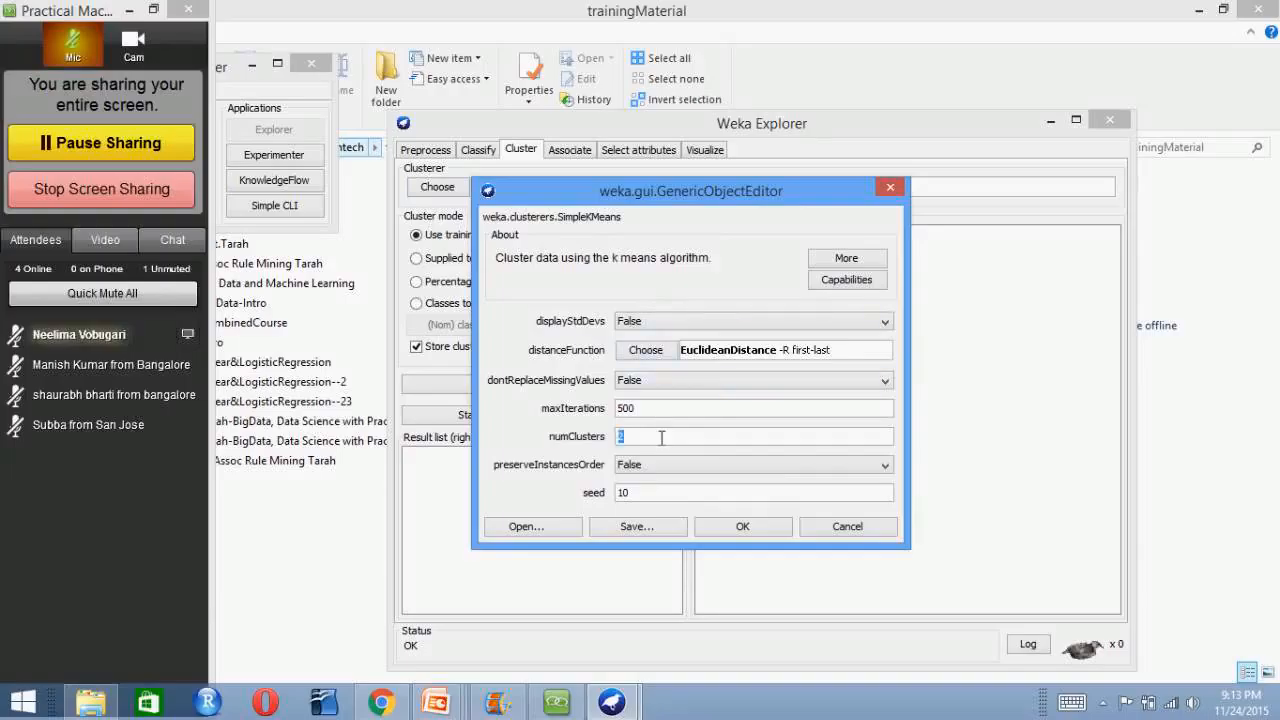
text(3)
key(BackSpace)
text(4)
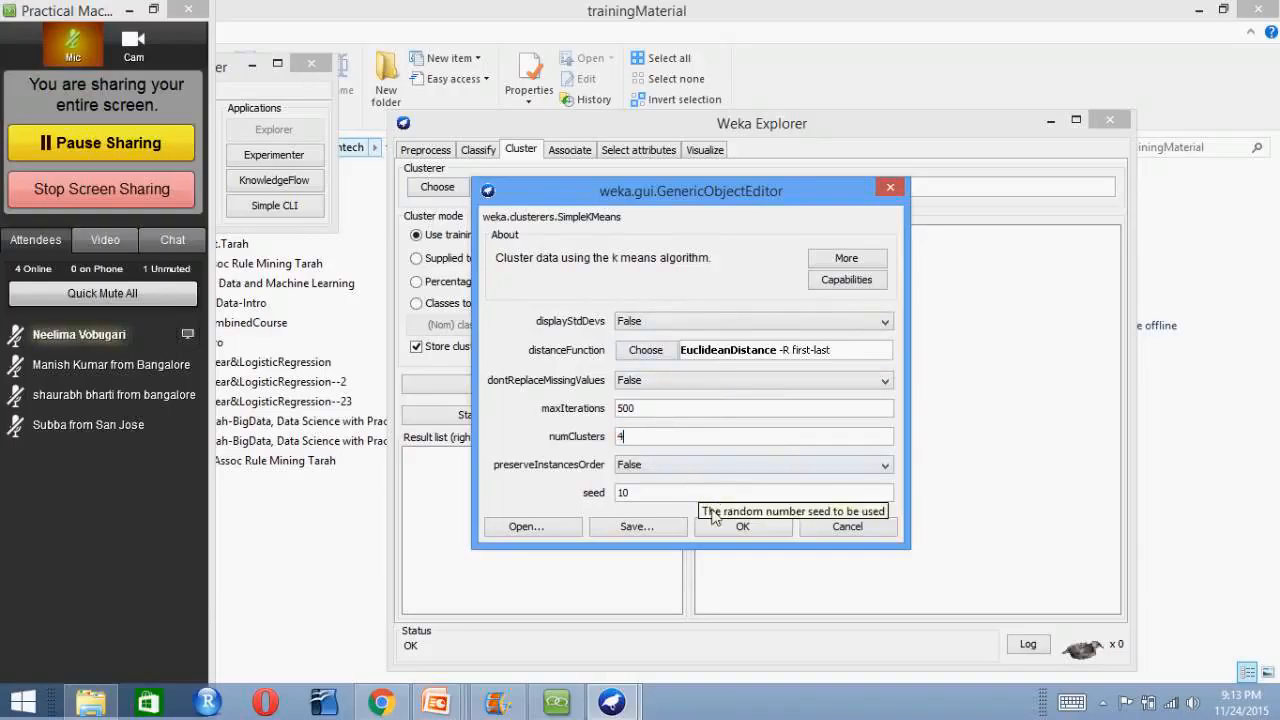
key(BackSpace)
text(3)
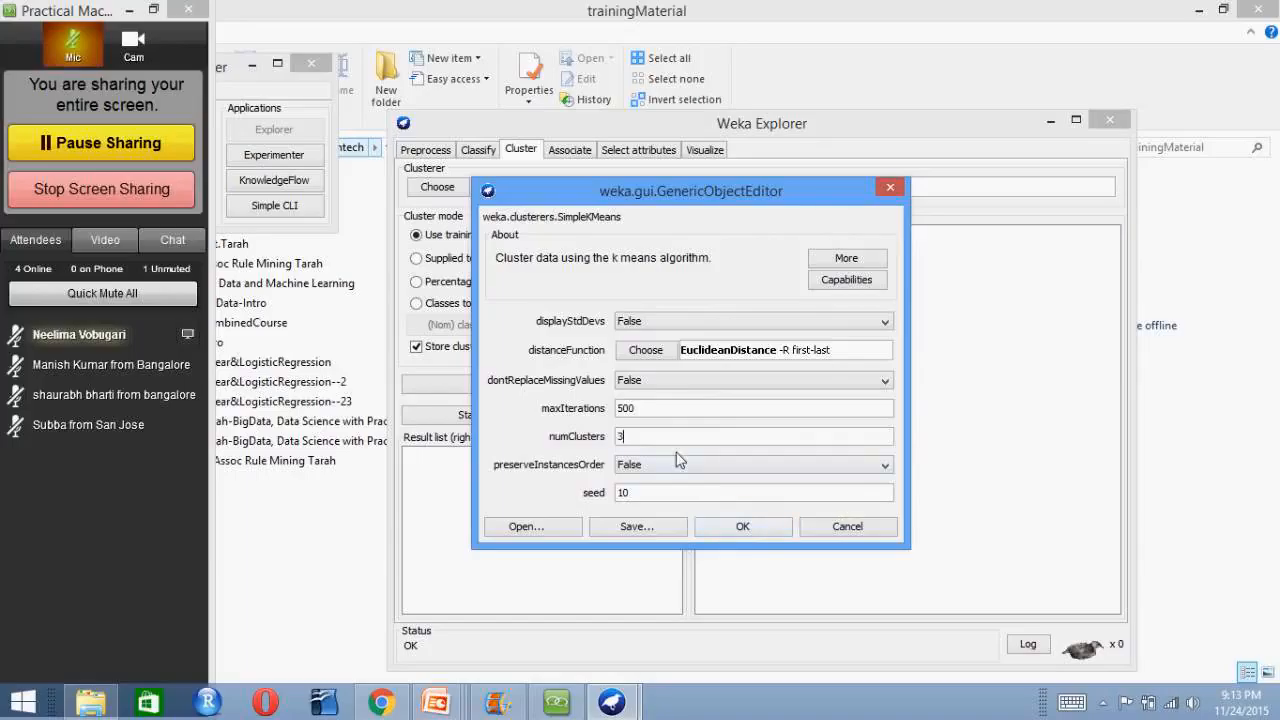
click(748, 531)
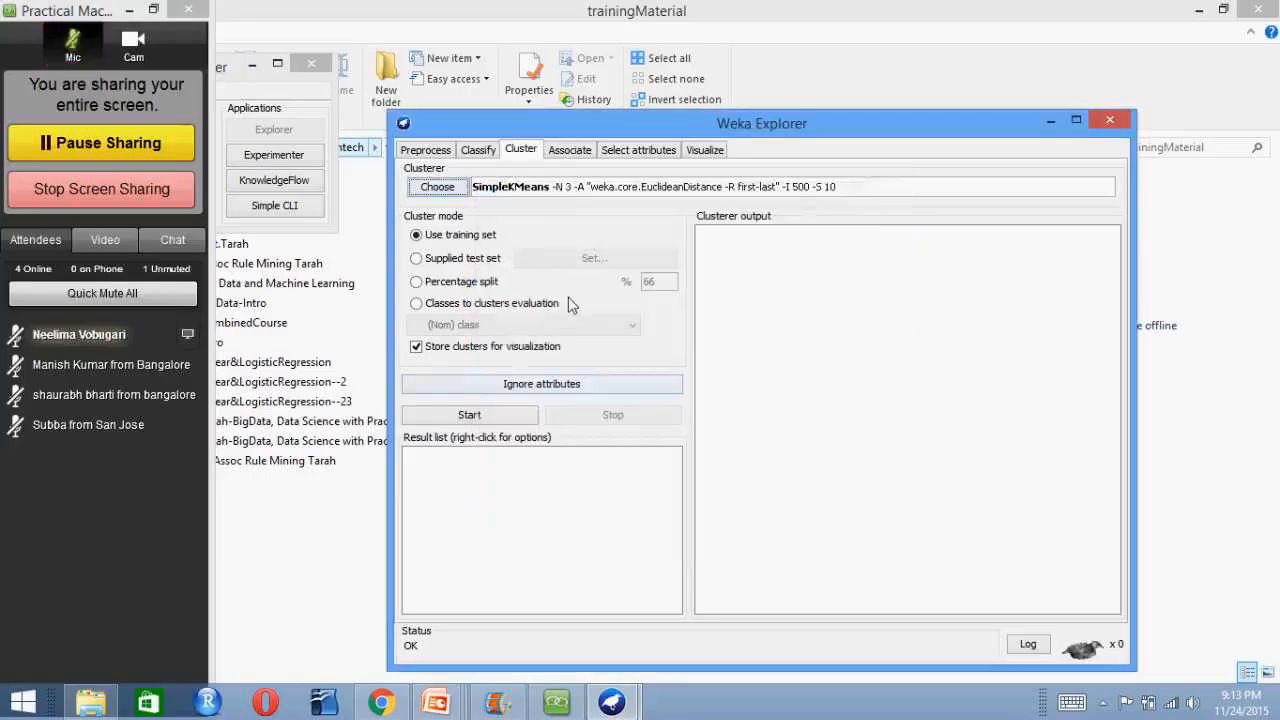
Run SimpleKMeans on the training set and review the cluster centroids and clustered instances in the output
click(475, 414)
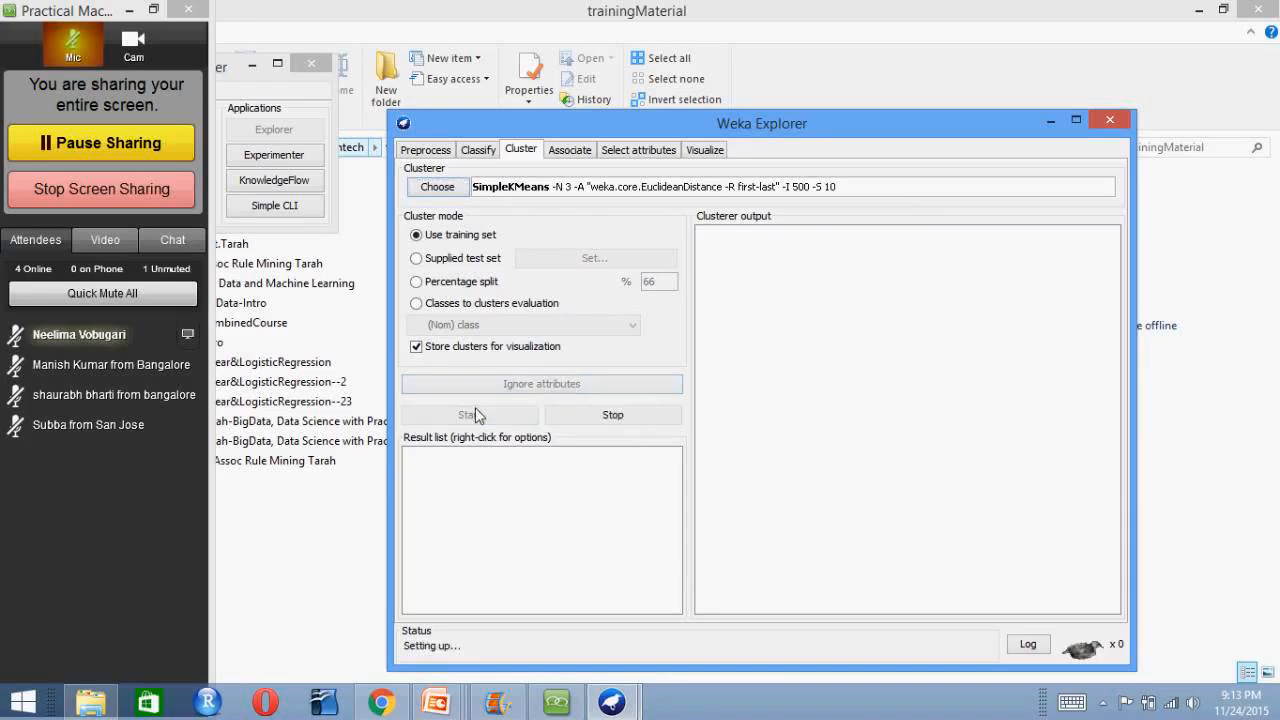
click(1113, 379)
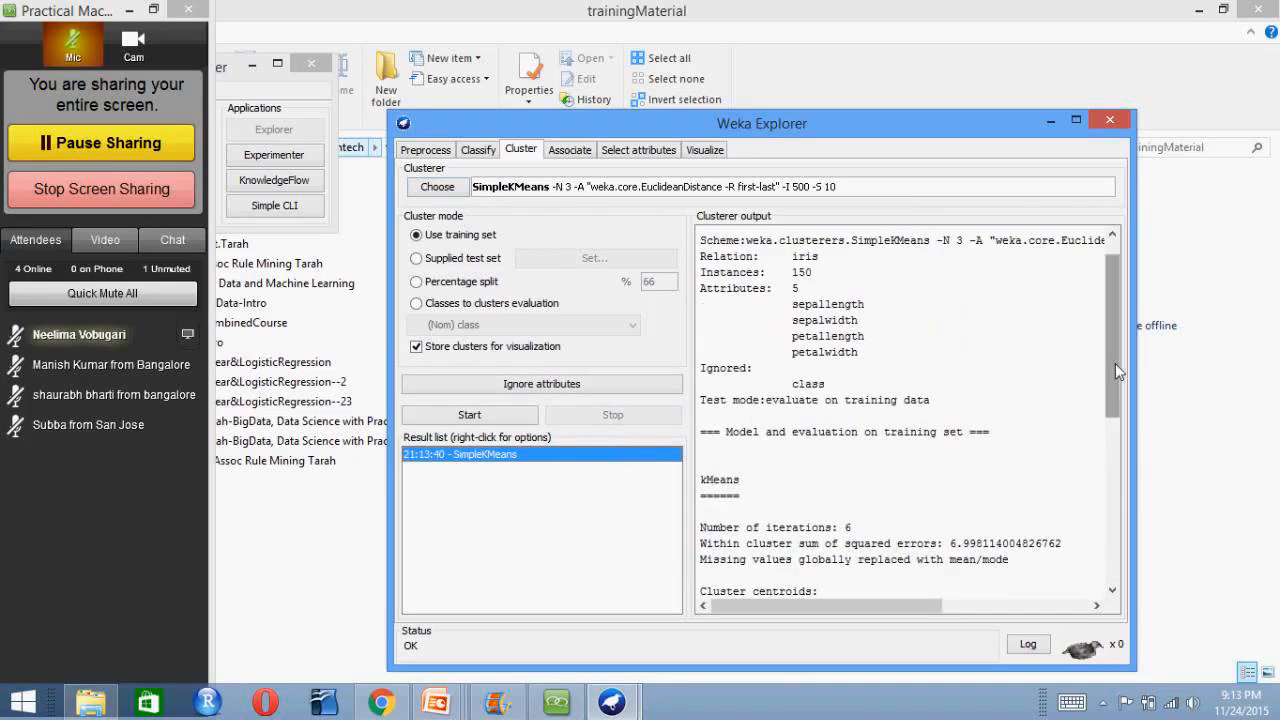
drag(1115, 363, 1117, 330)
scroll(1114, 320, down, 8)
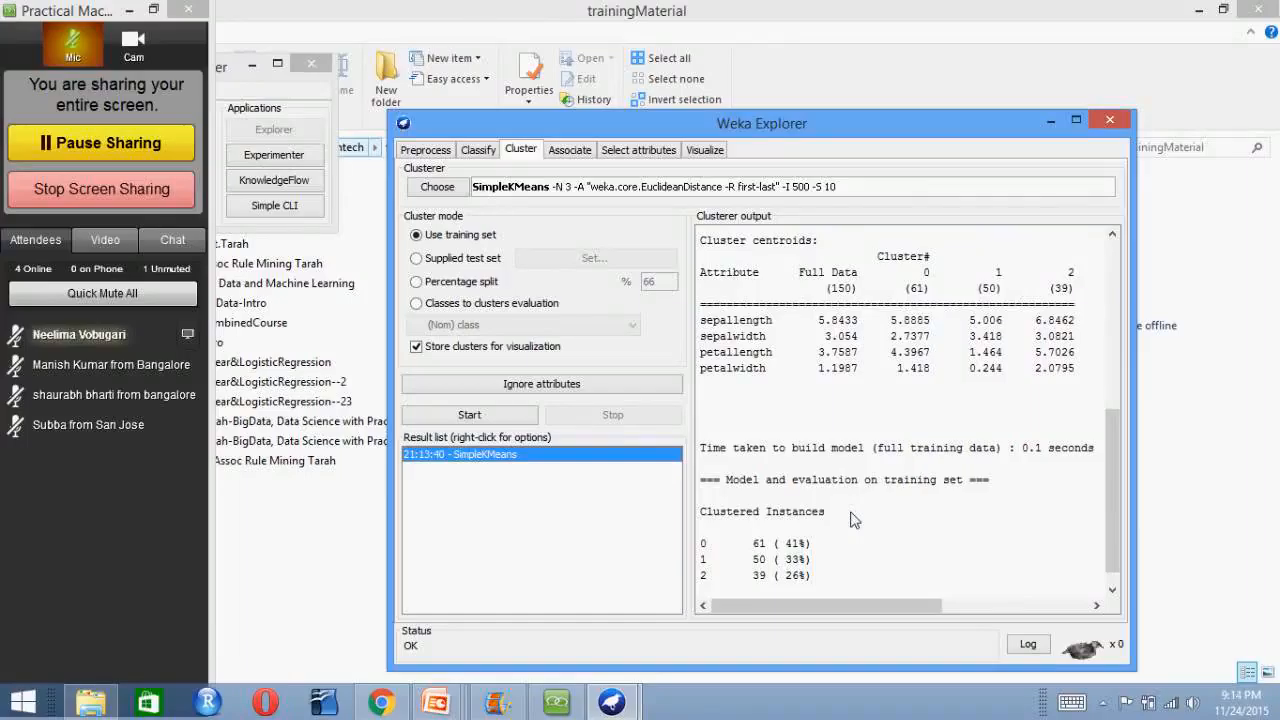
Look over the iris plot matrix and the sepalwidth attribute's statistics, and compare them with the SimpleKMeans output
click(704, 150)
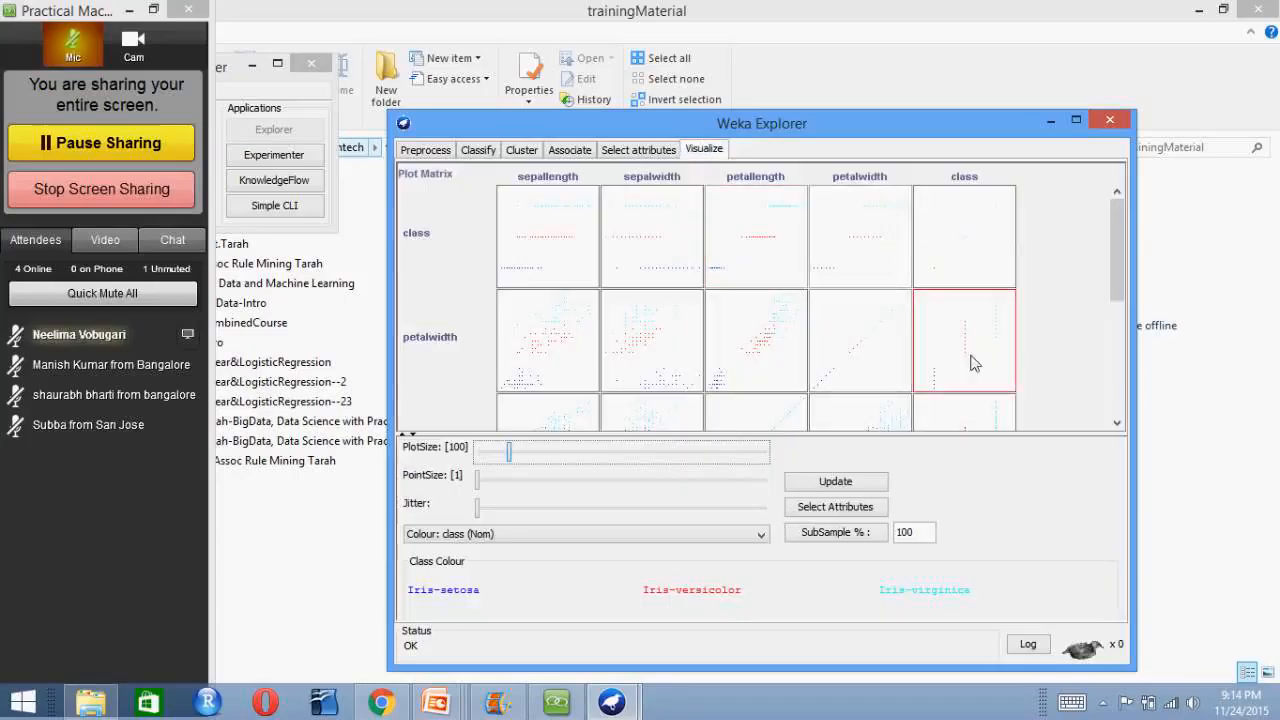
click(449, 152)
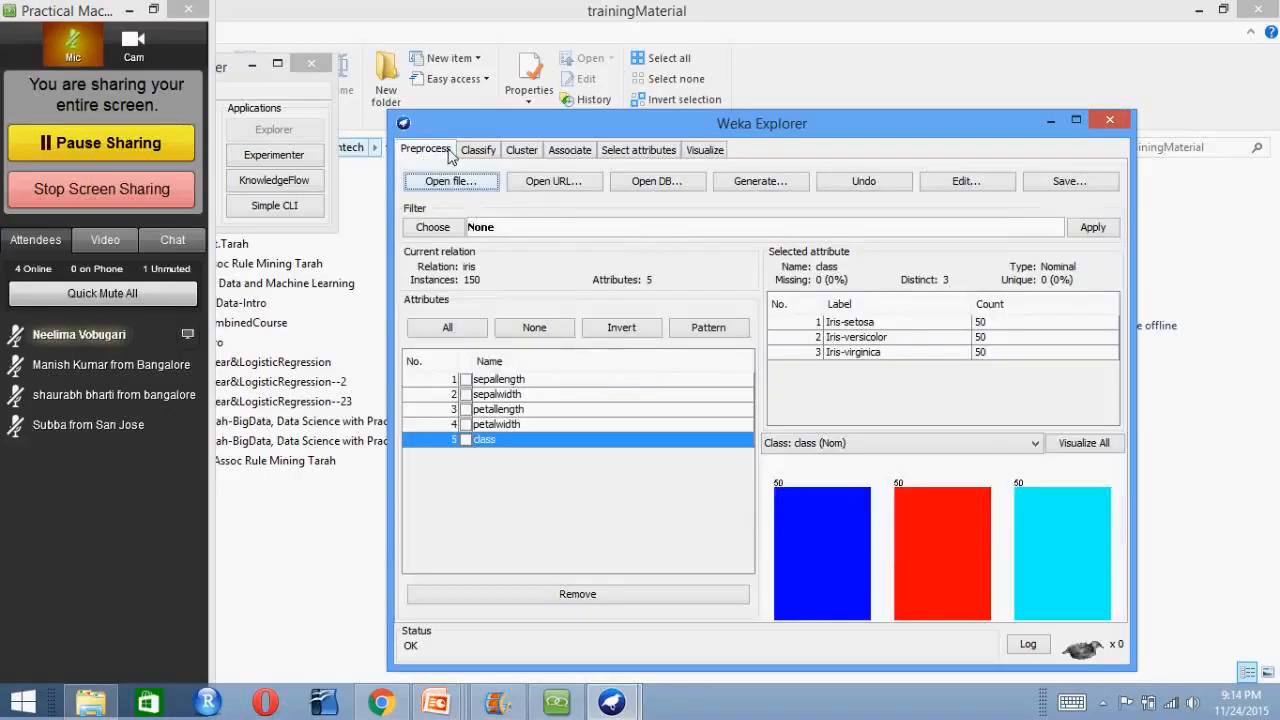
click(561, 395)
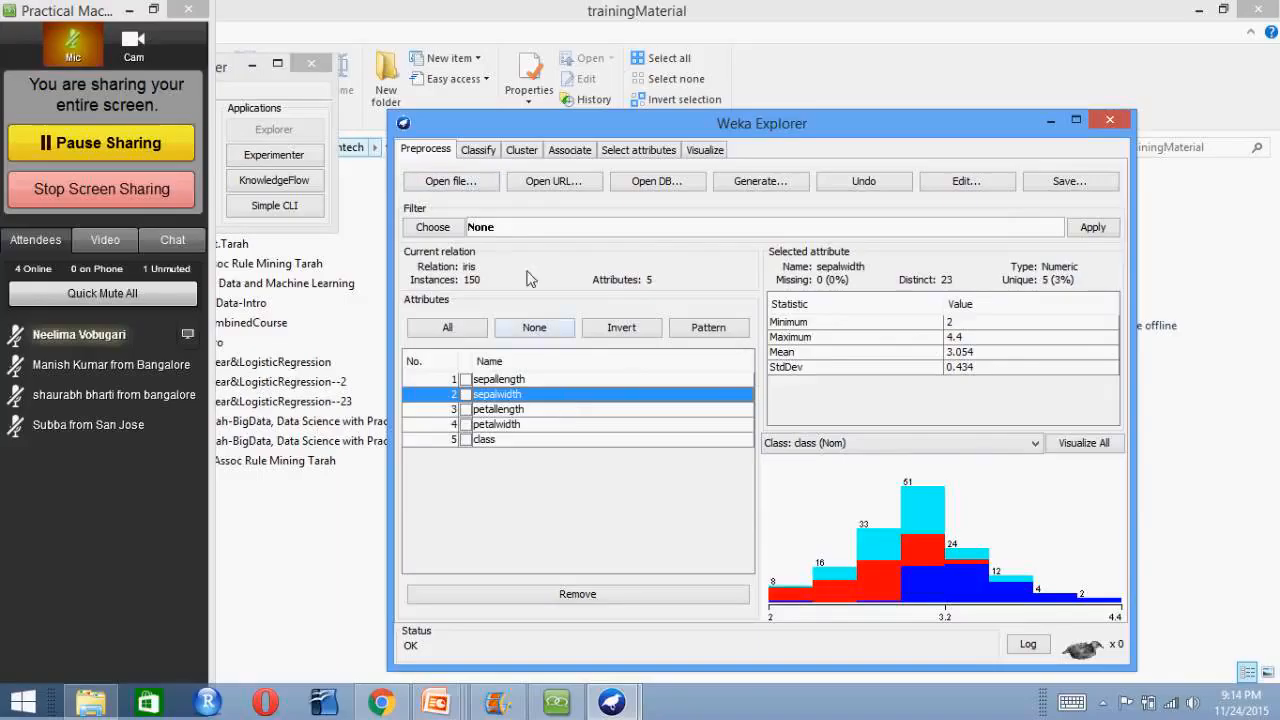
click(522, 150)
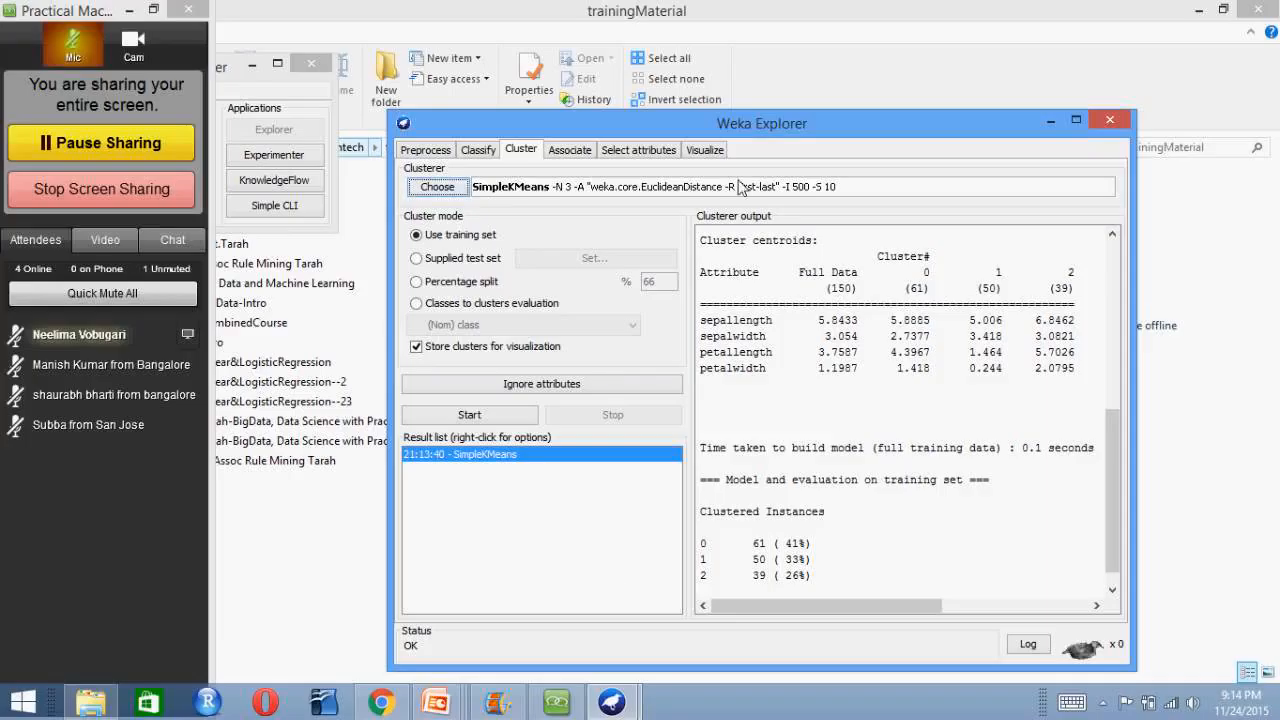
Enlarge the plot of petalwidth against sepallength from the plot matrix, examine it and close it
click(715, 153)
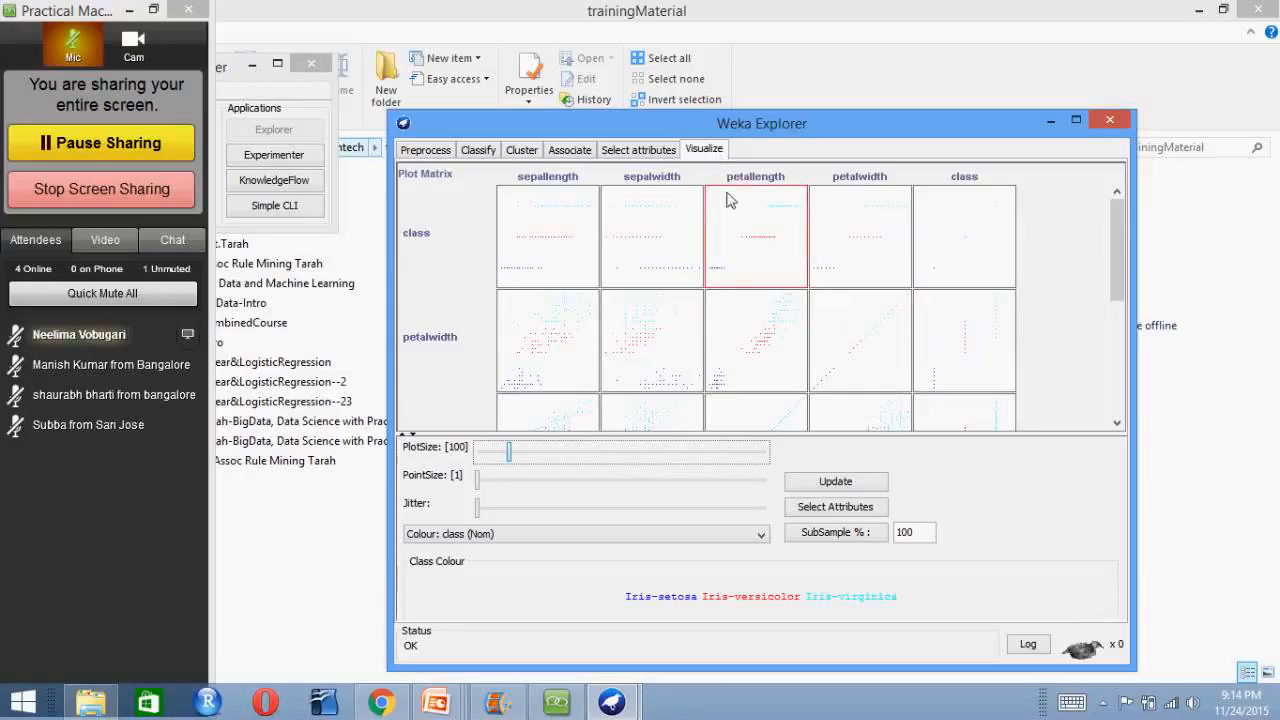
click(547, 333)
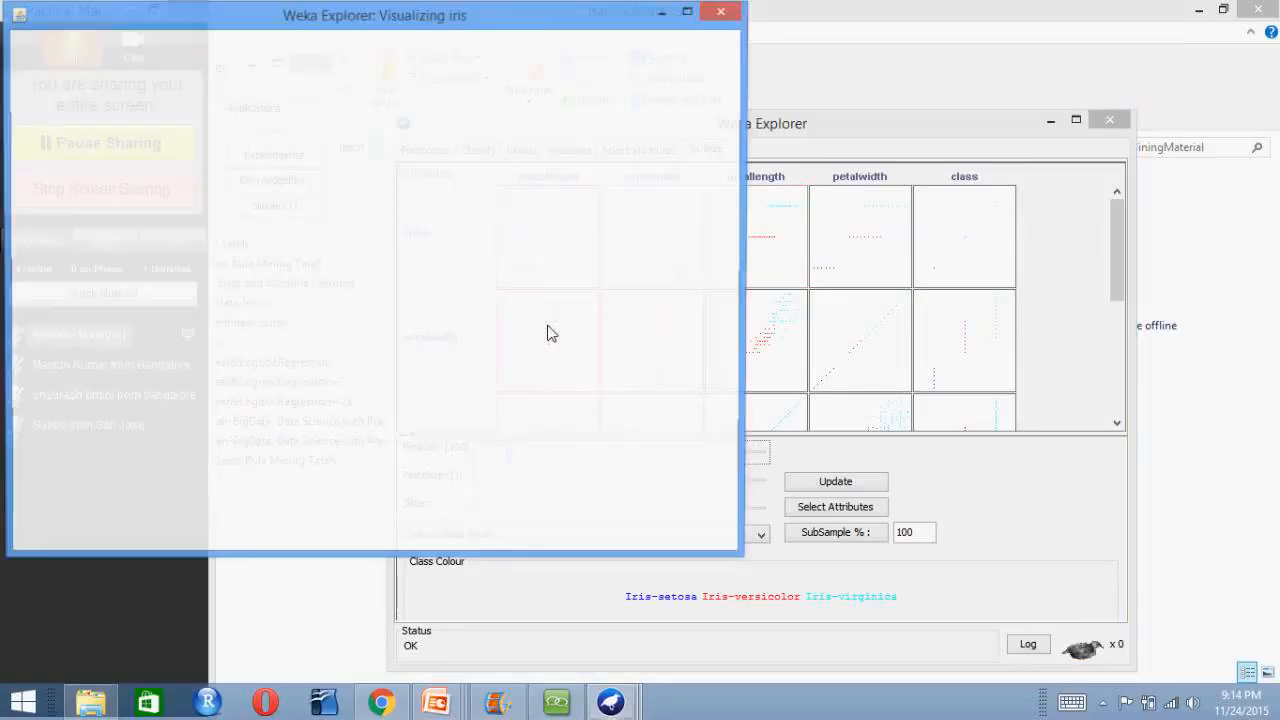
click(727, 18)
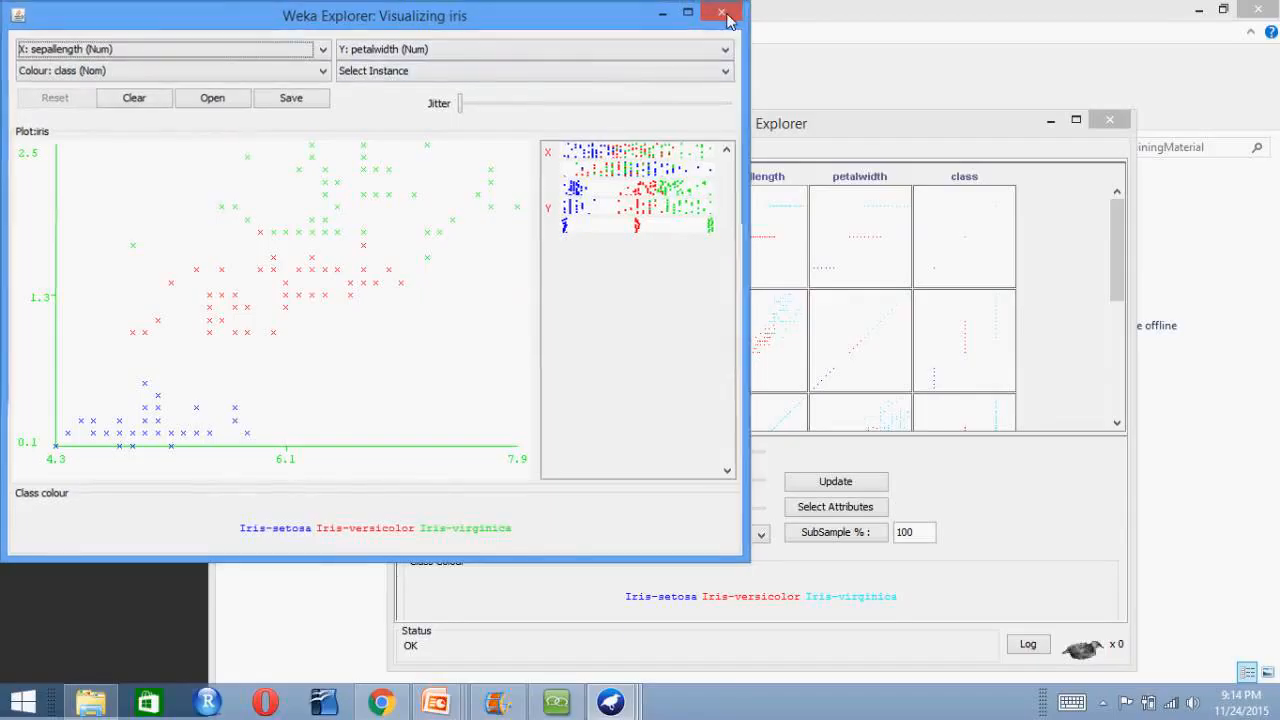
click(727, 20)
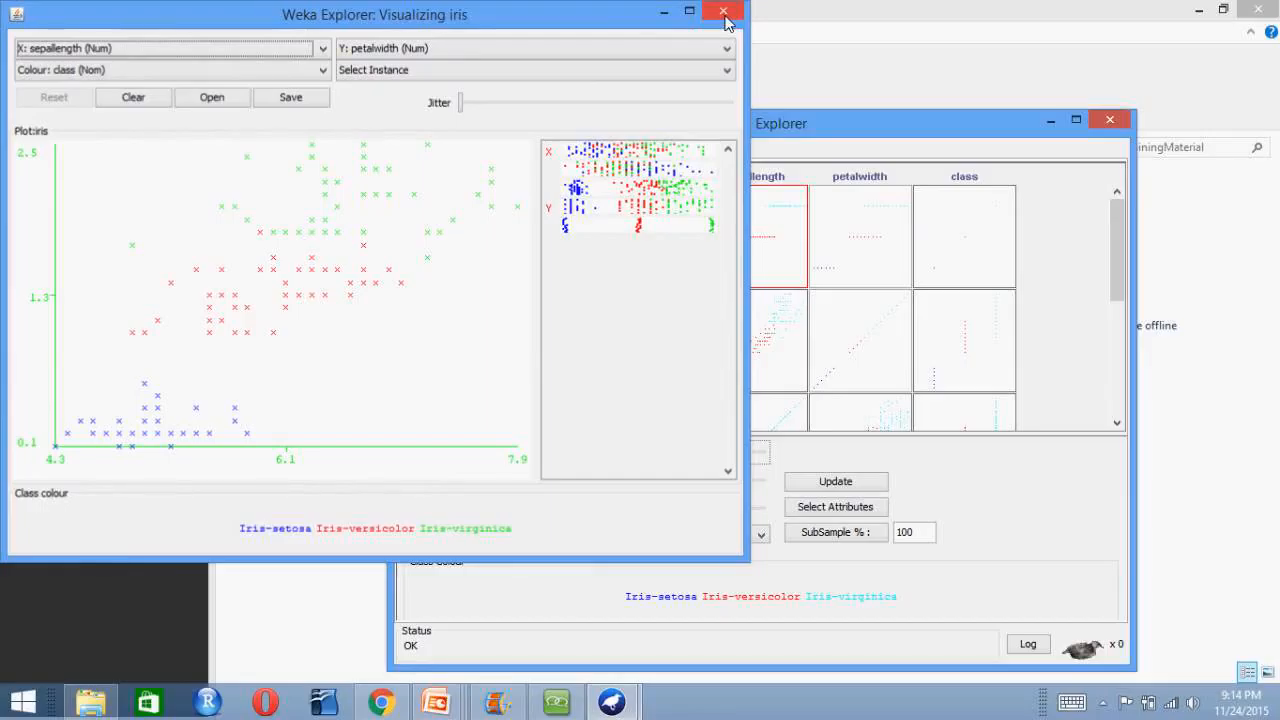
Enlarge the plot of petallength against petalwidth from the plot matrix and examine how the iris classes separate
click(1118, 424)
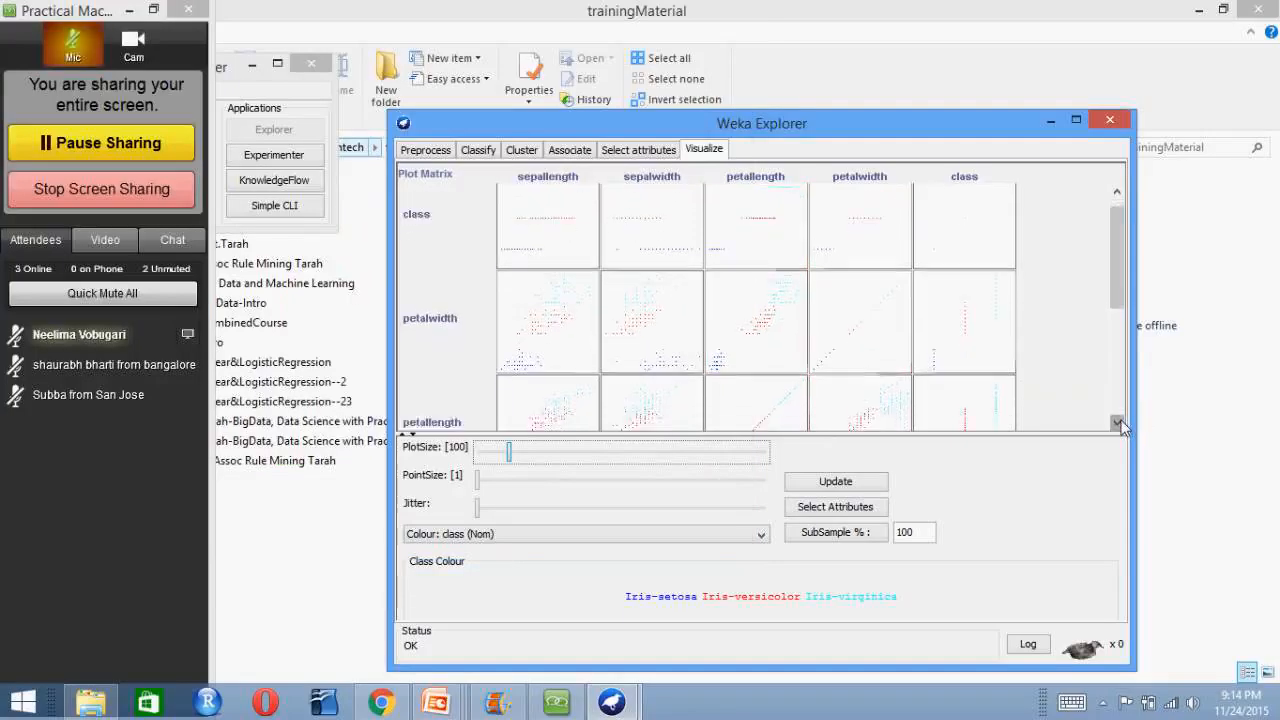
click(848, 387)
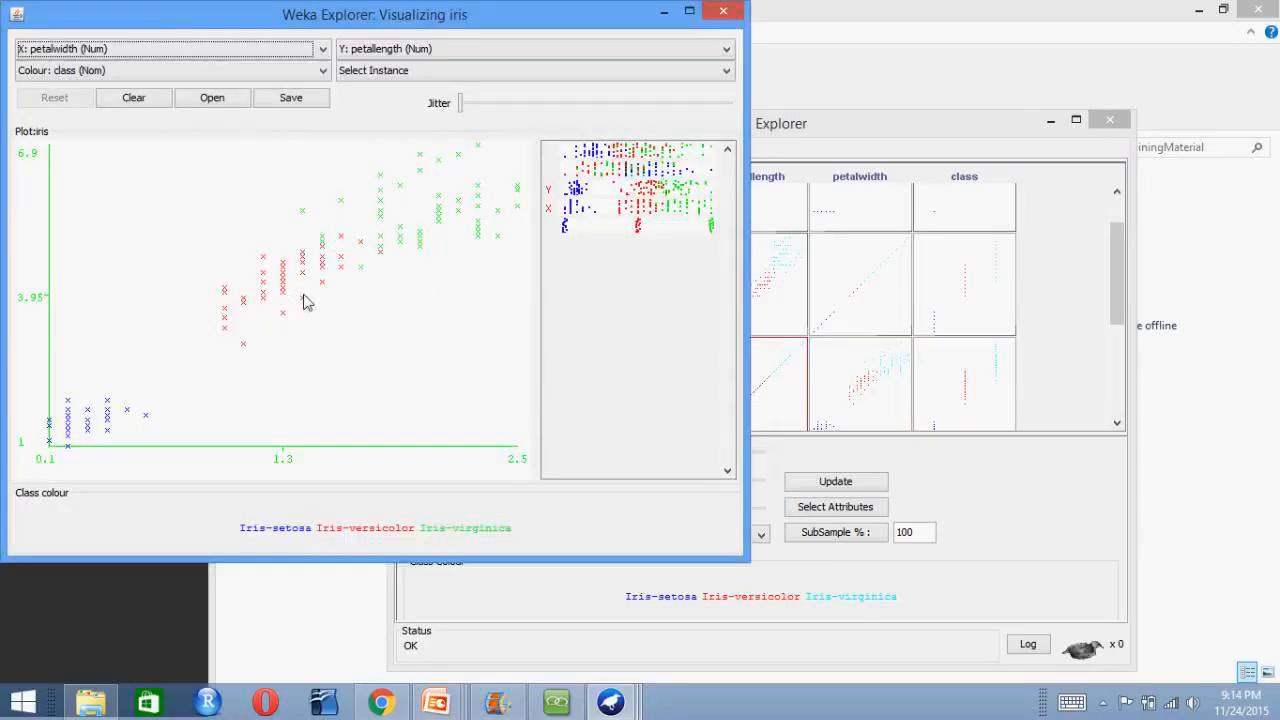
key(alt+Tab)
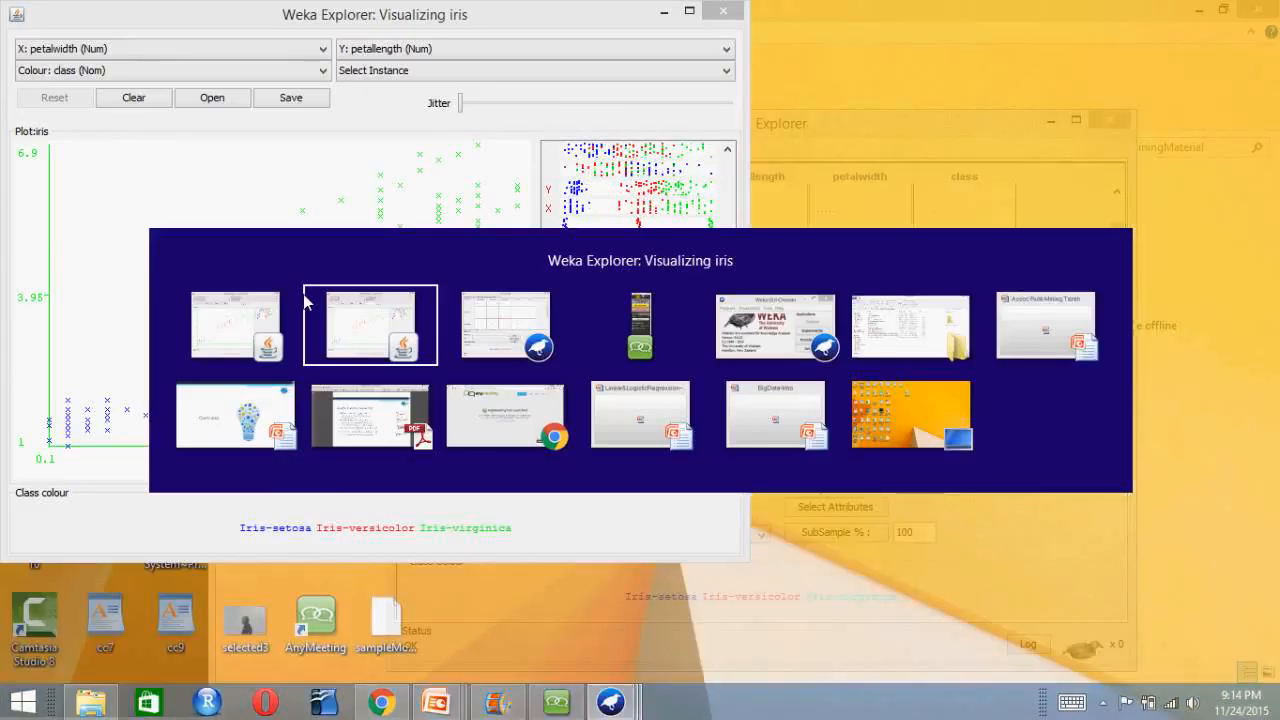
key(alt+Tab)
key(alt+Tab)
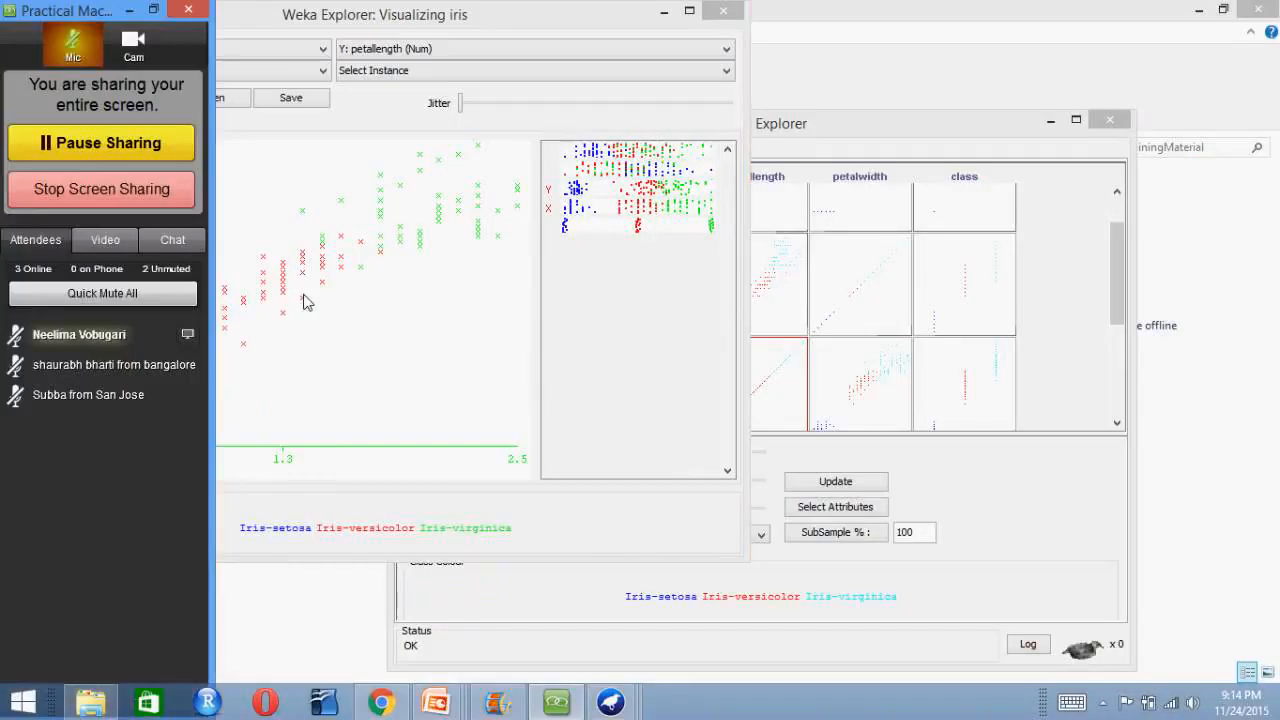
click(58, 300)
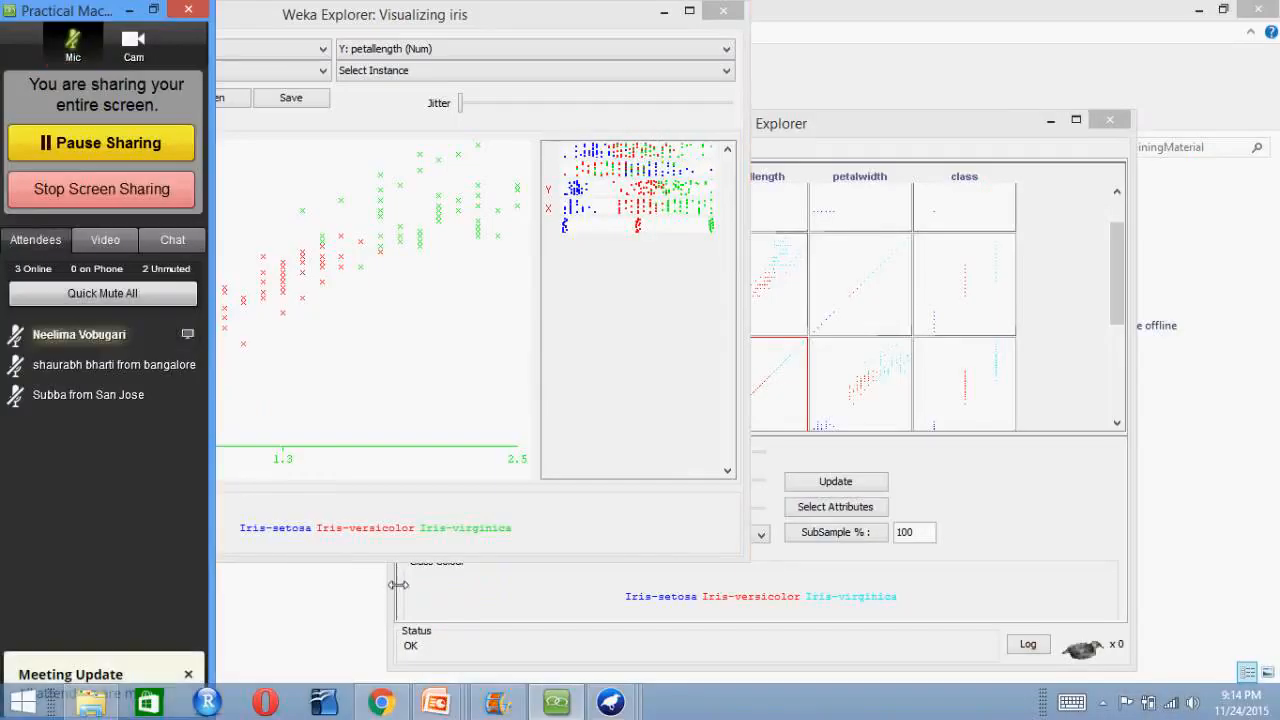
click(583, 14)
drag(671, 40, 965, 168)
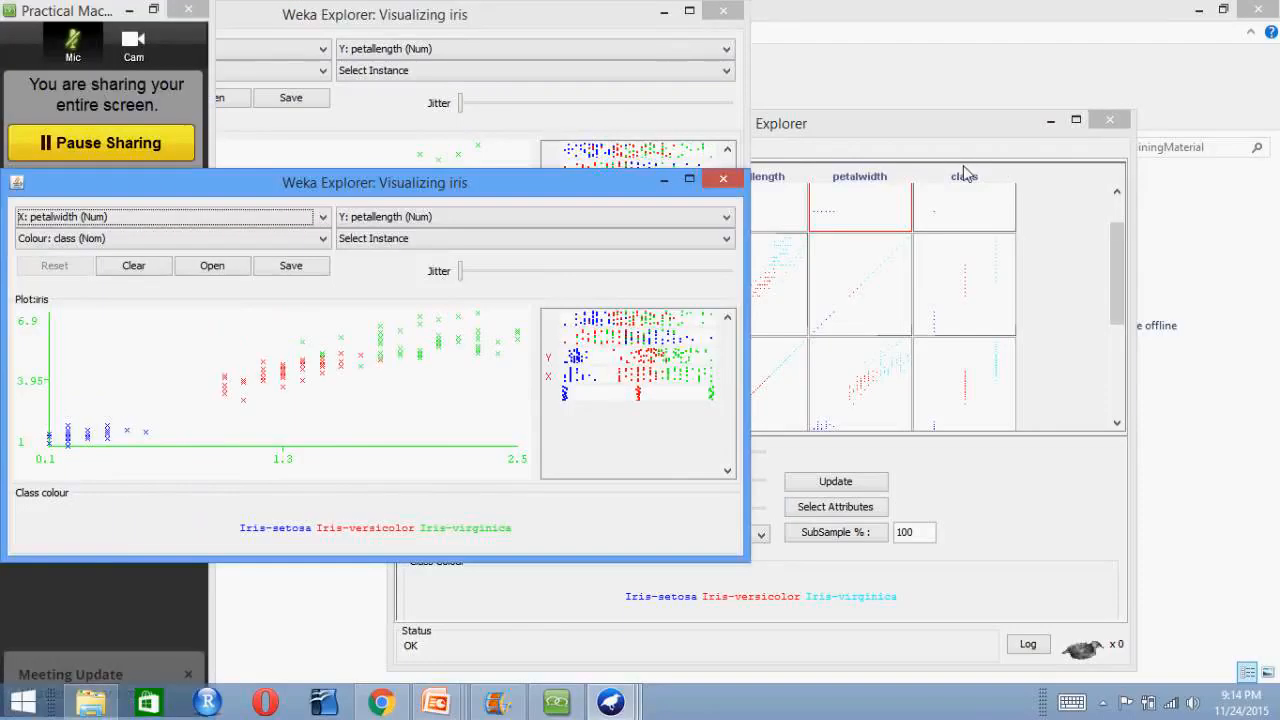
Close the enlarged petallength plots and return to the SimpleKMeans cluster results
click(723, 178)
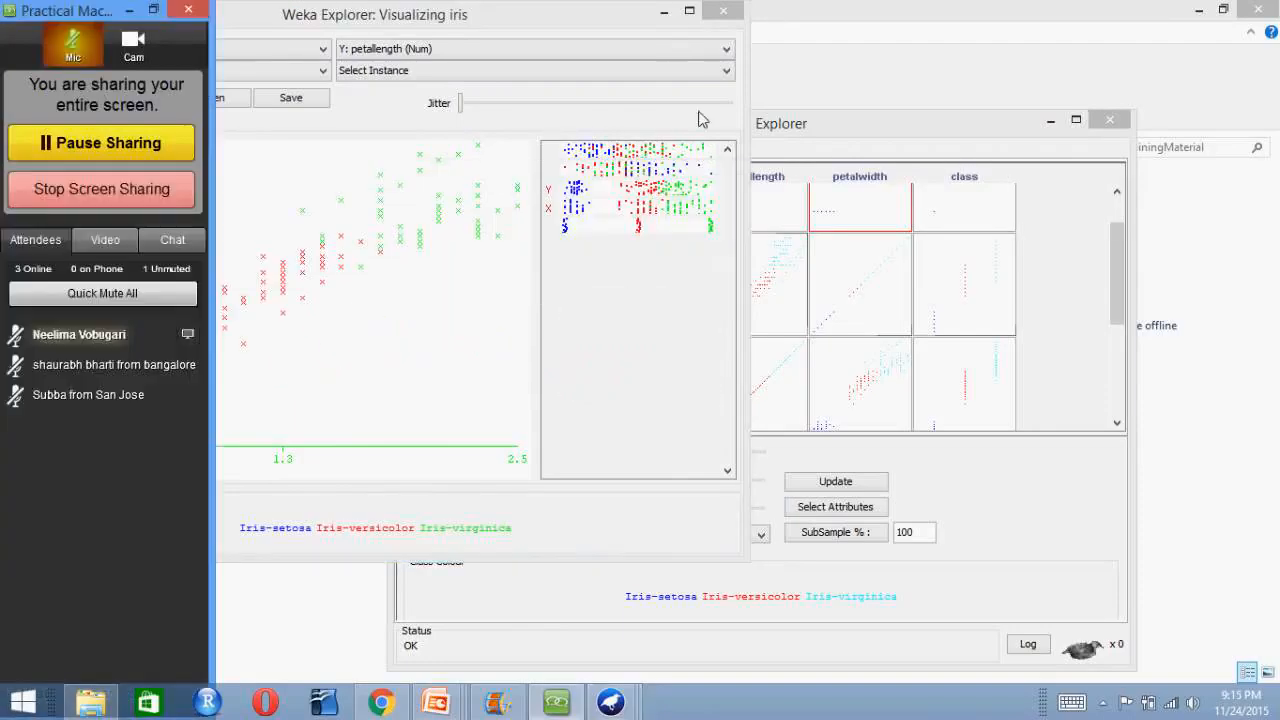
click(728, 14)
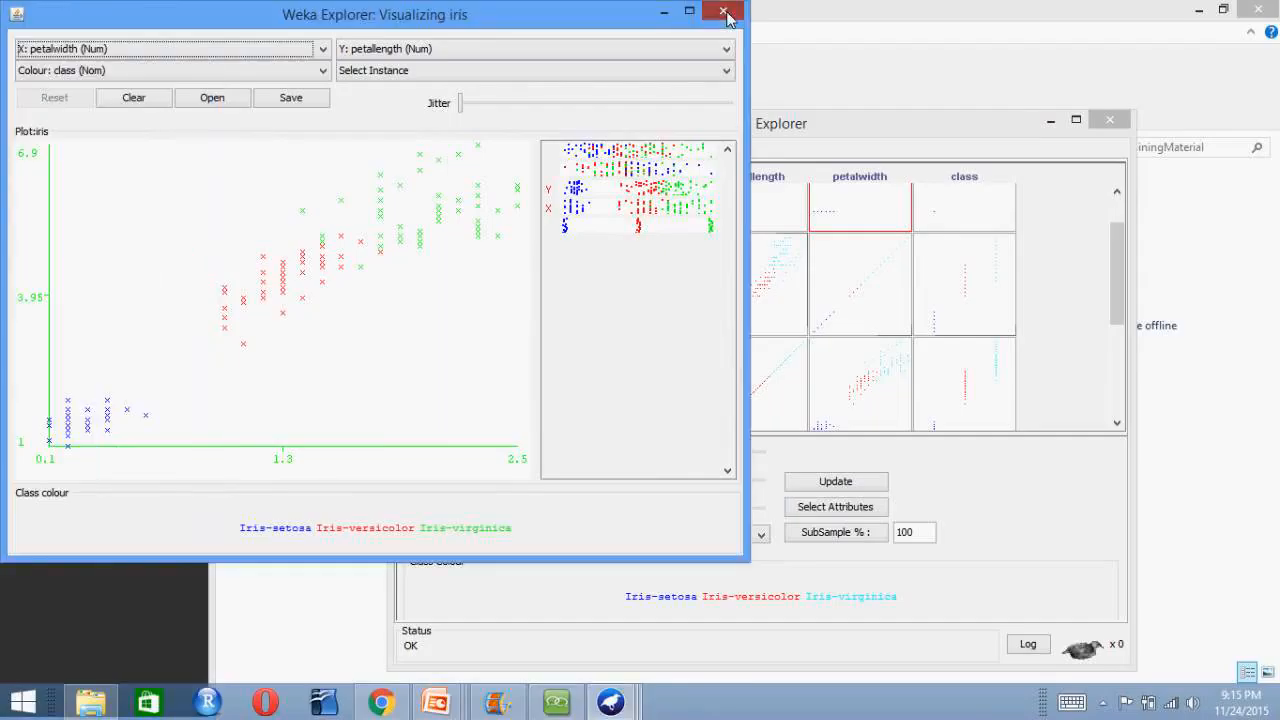
click(728, 14)
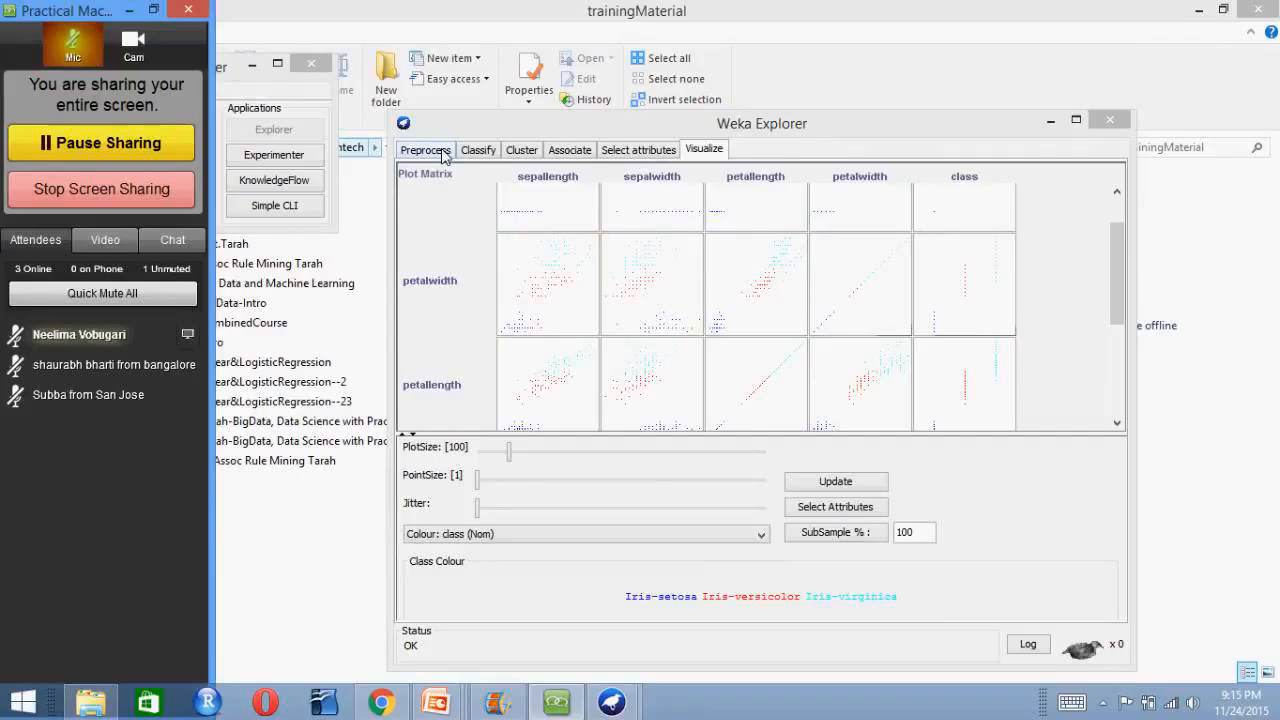
click(427, 150)
click(522, 149)
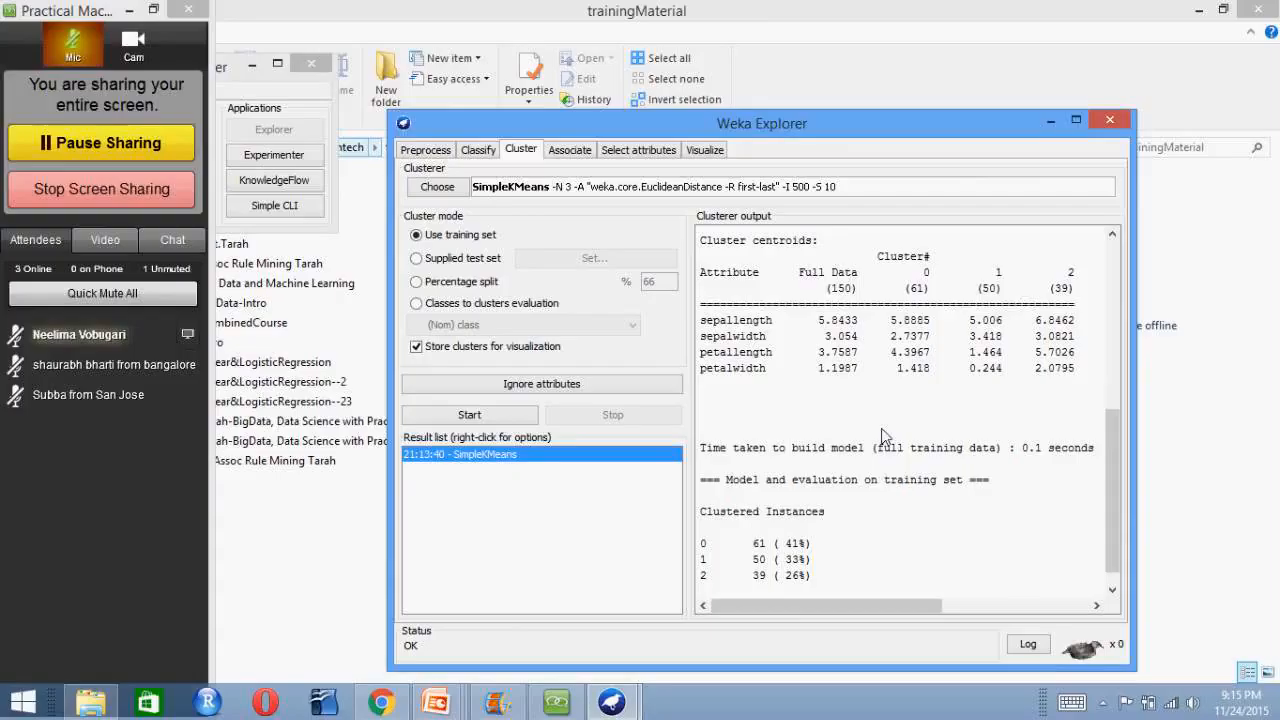
Try to save the SimpleKMeans result's model as trial1 in the Weka-3-6 folder
key(alt+Tab)
key(super+c)
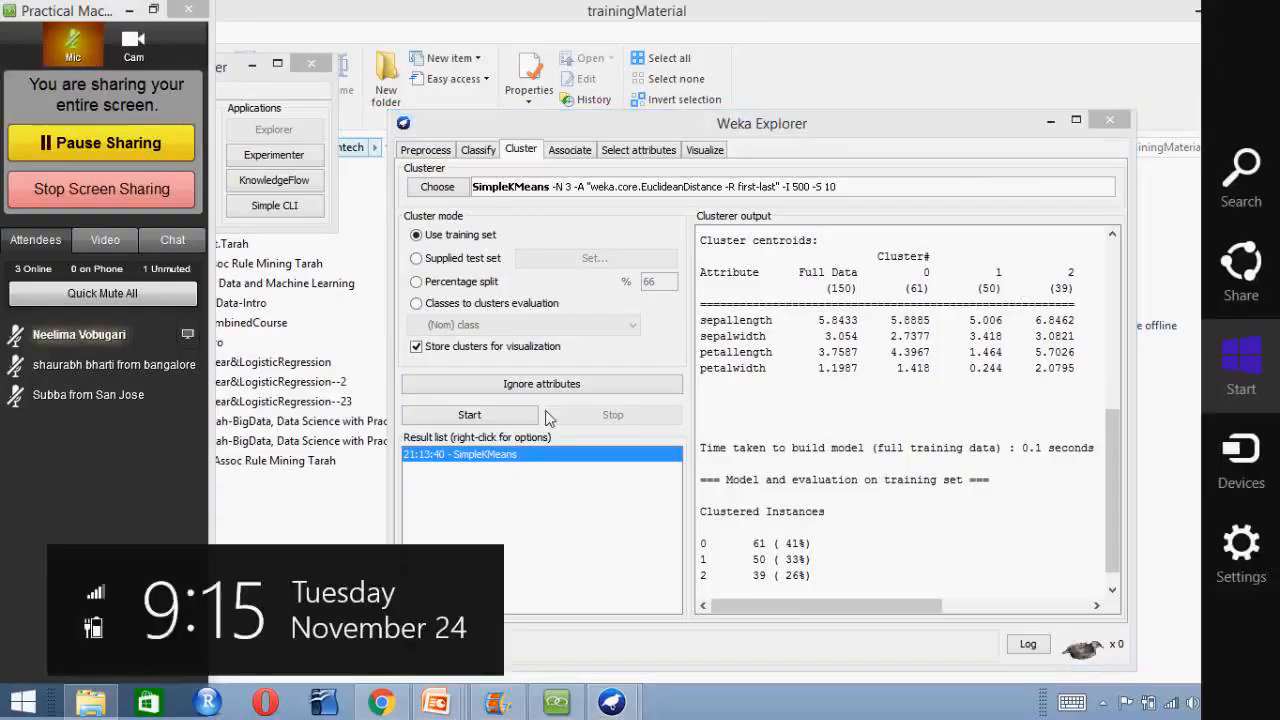
click(533, 463)
right_click(533, 462)
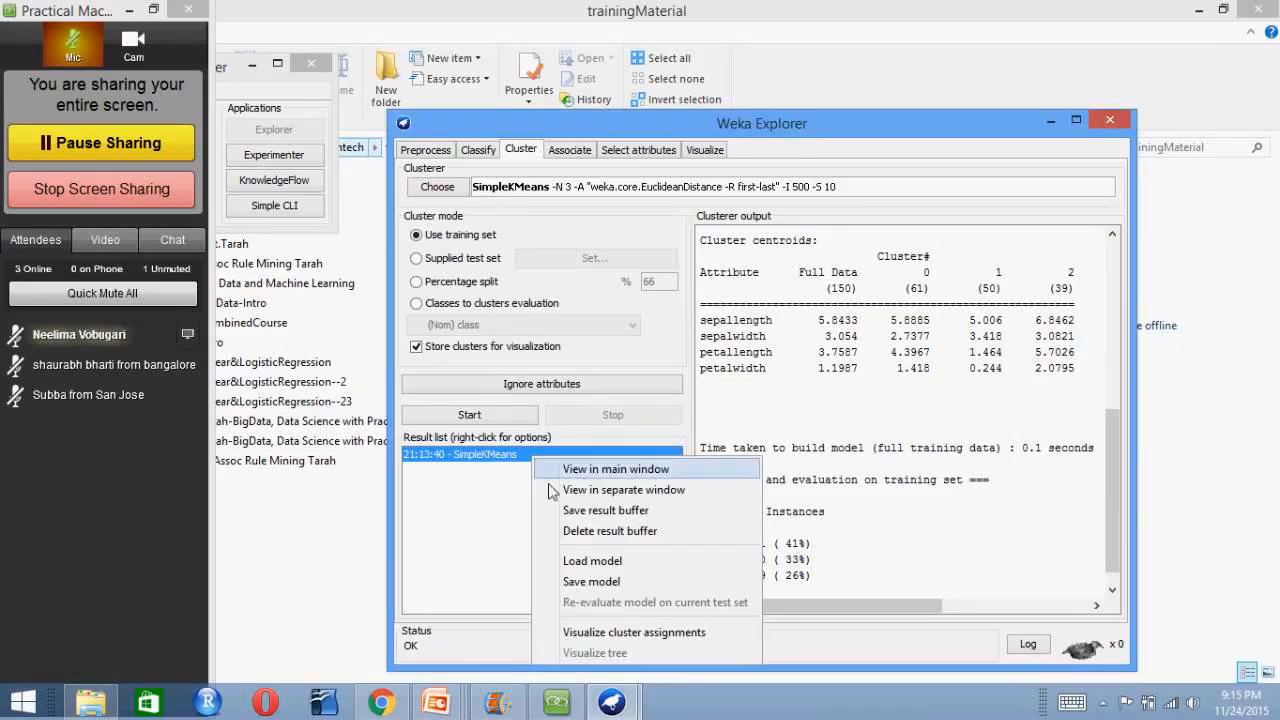
click(597, 583)
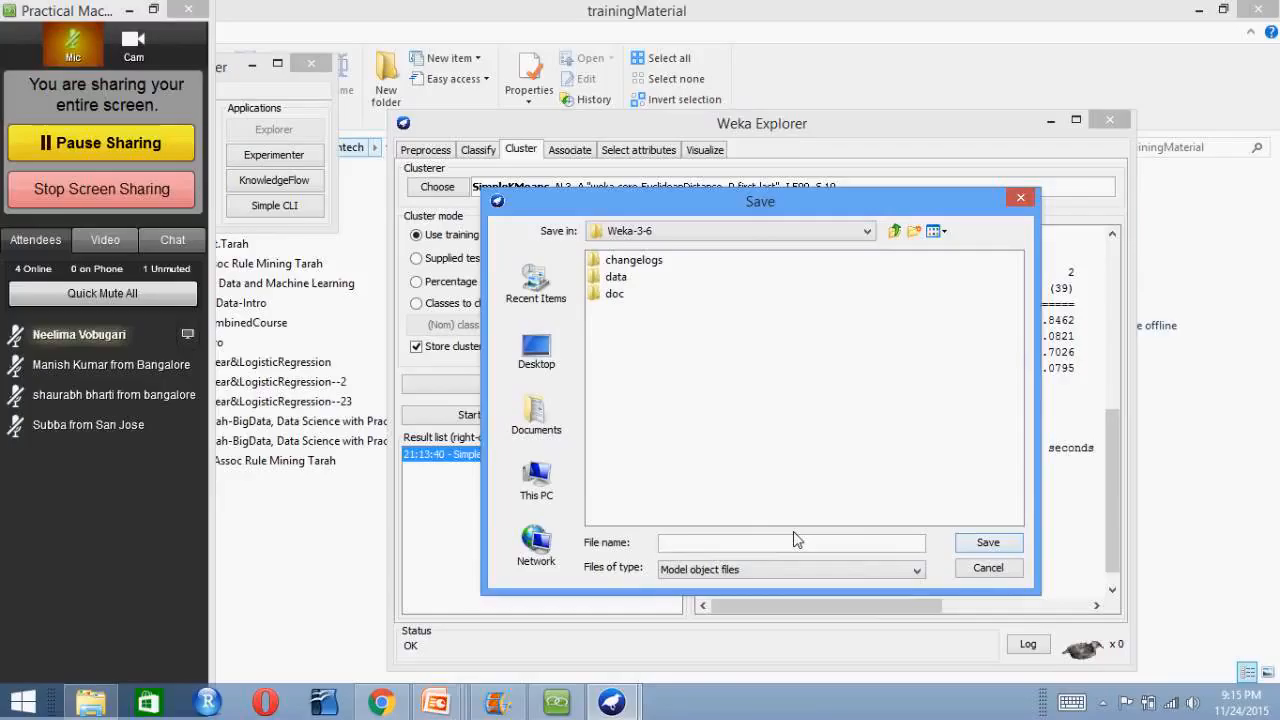
text(trial1)
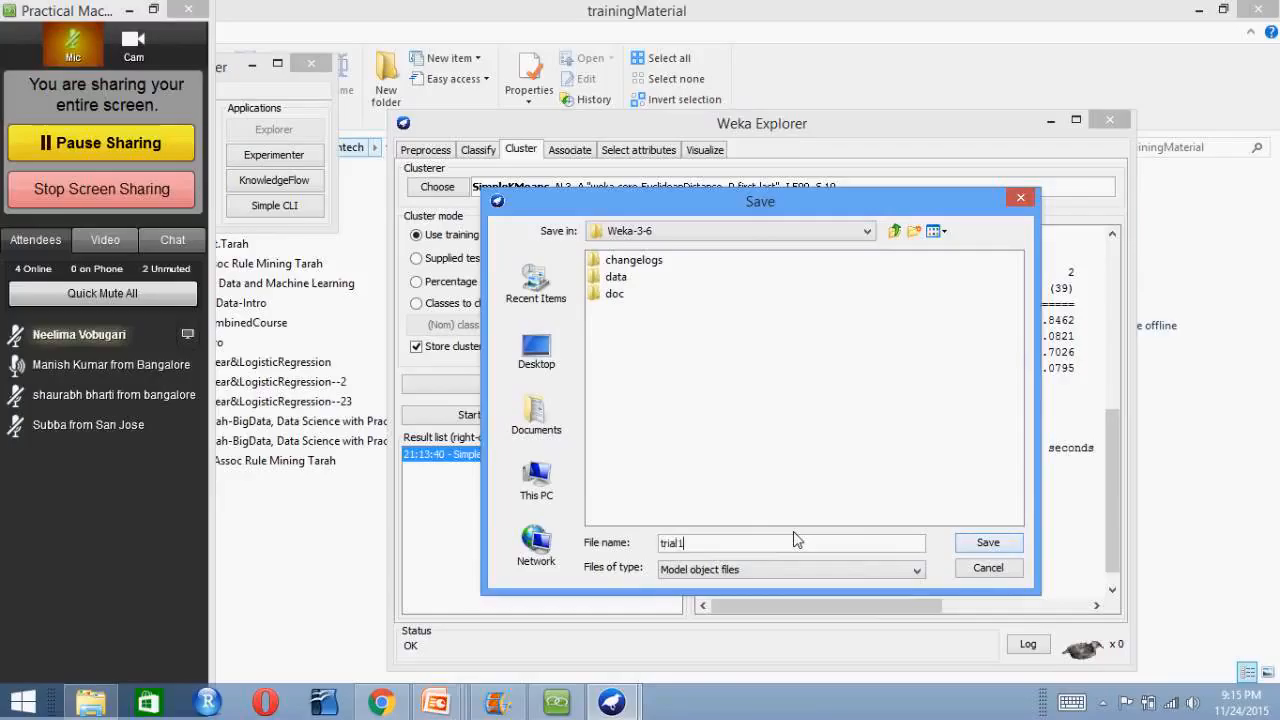
click(983, 548)
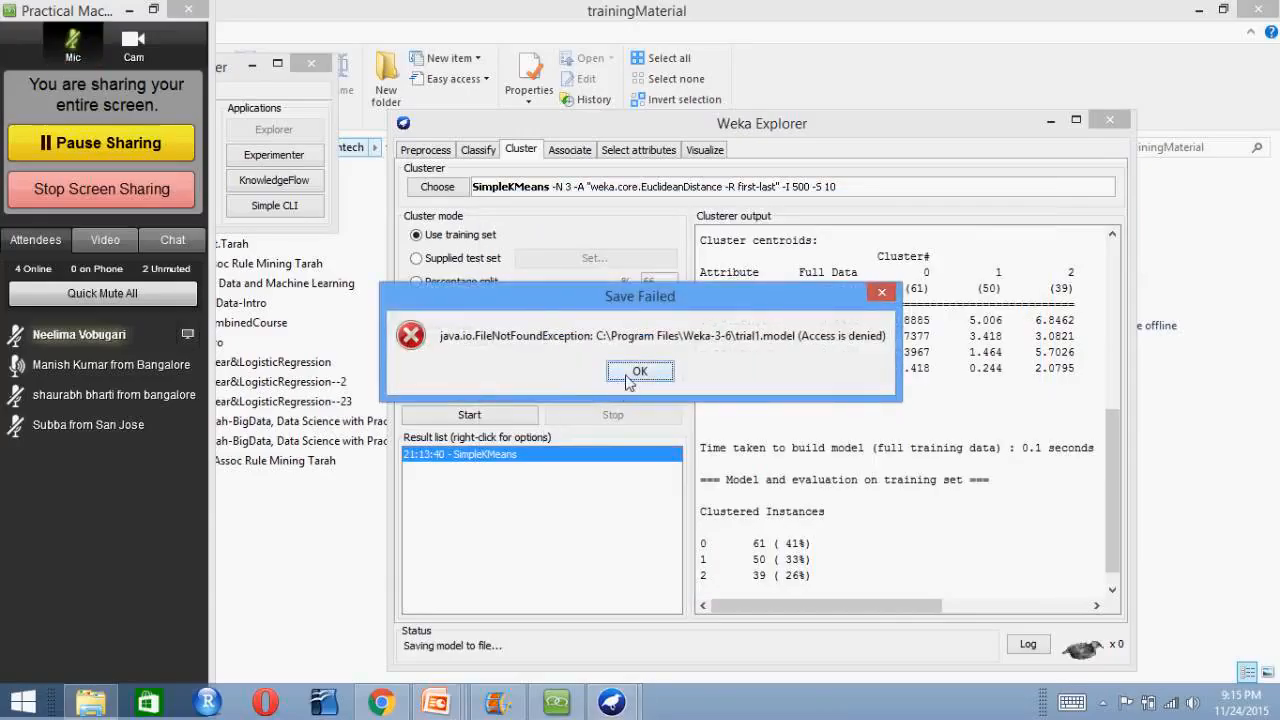
click(640, 371)
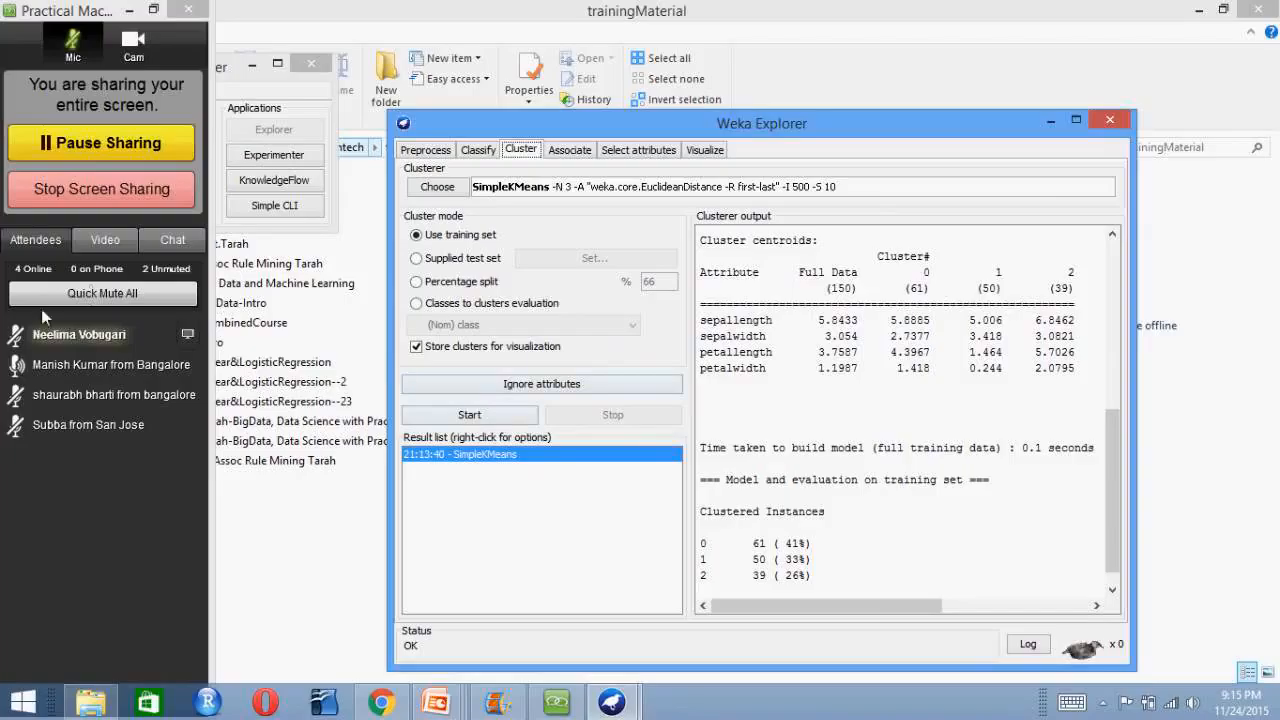
Mute all meeting attendees and save the SimpleKMeans model to the Desktop as trial1
click(92, 292)
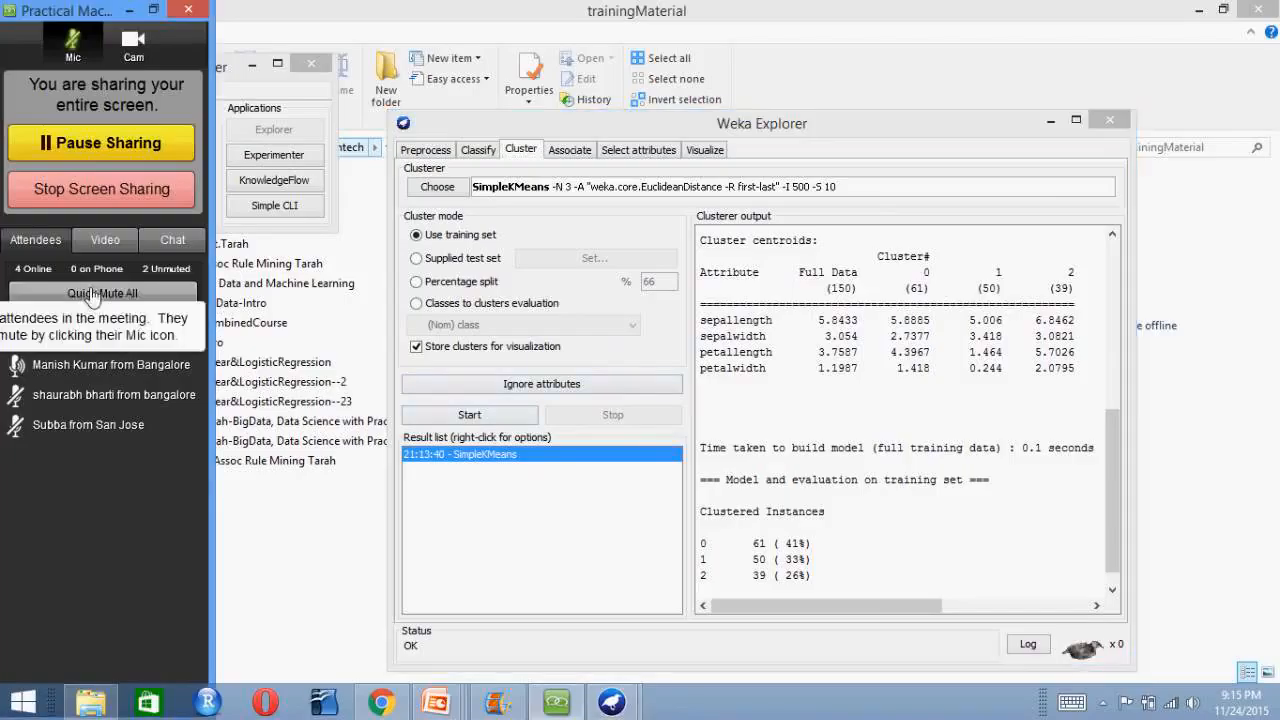
right_click(508, 459)
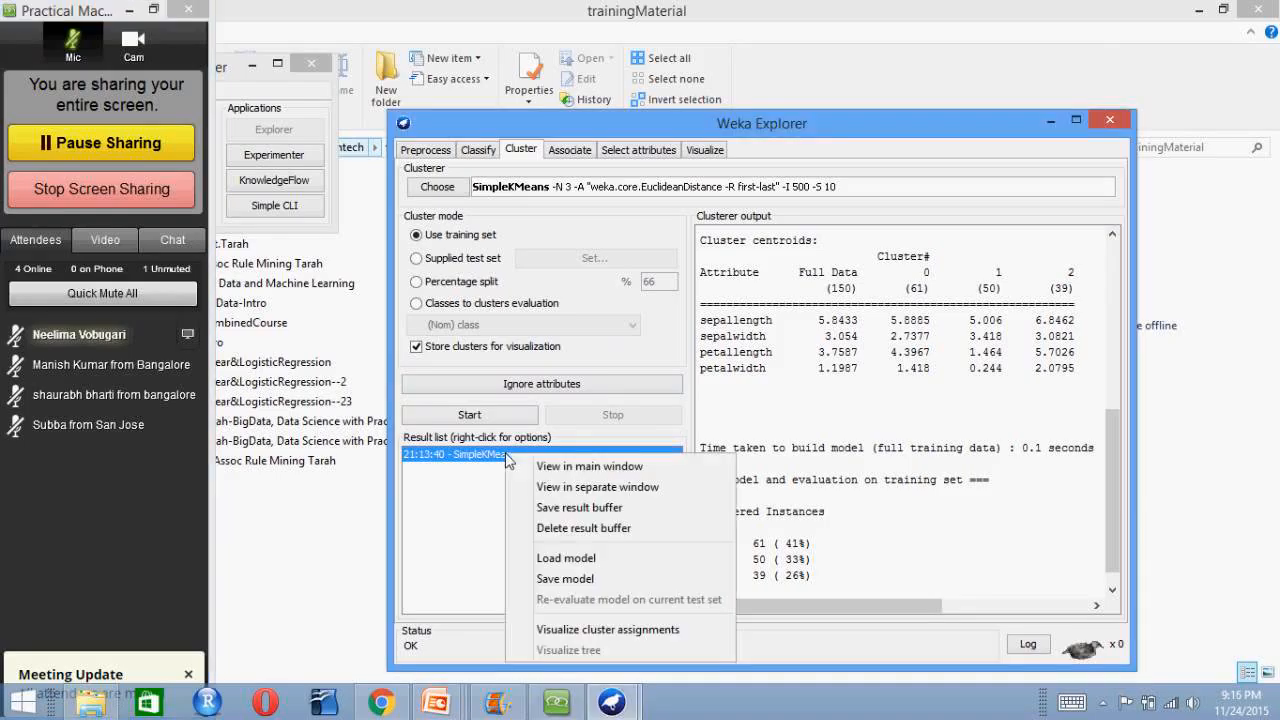
click(566, 579)
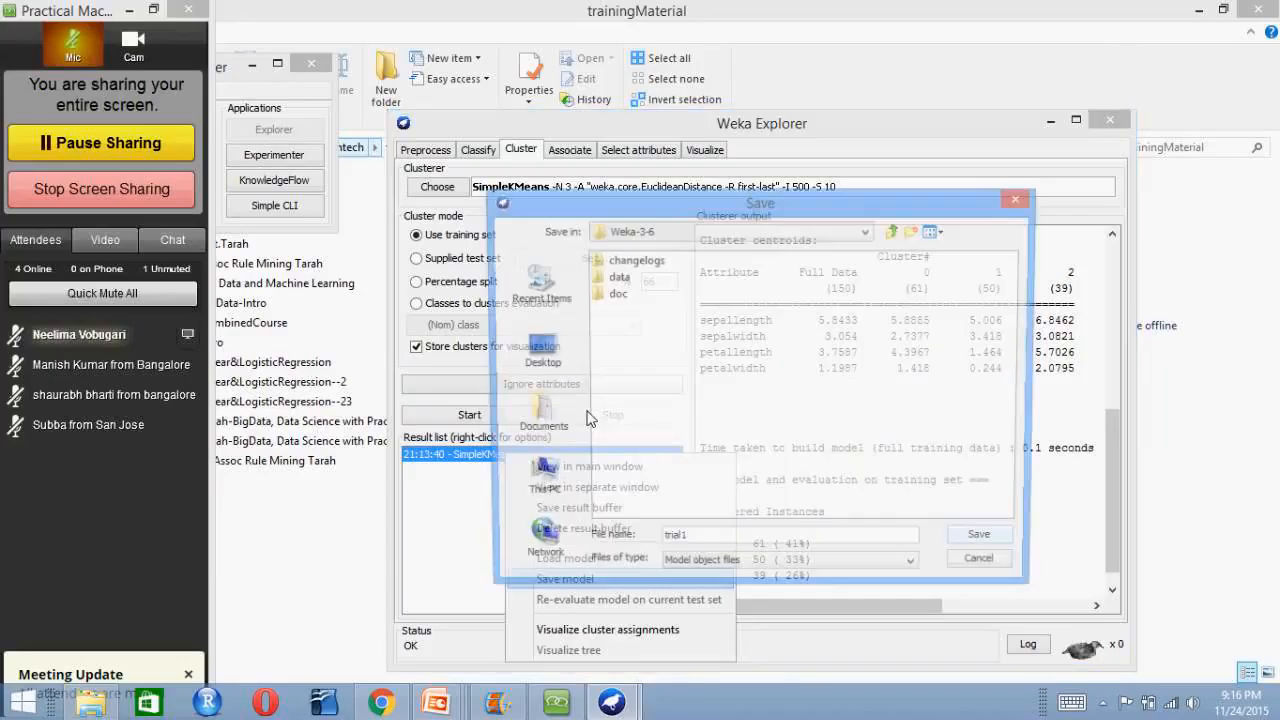
click(548, 340)
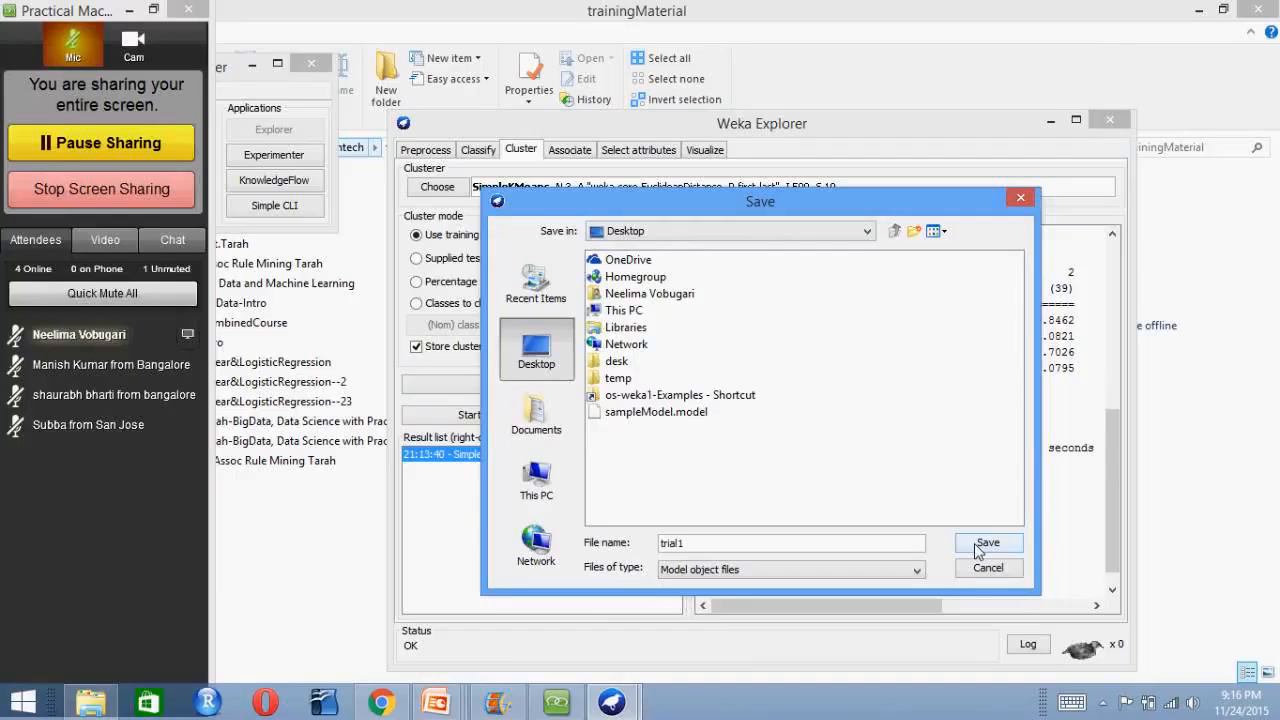
click(985, 545)
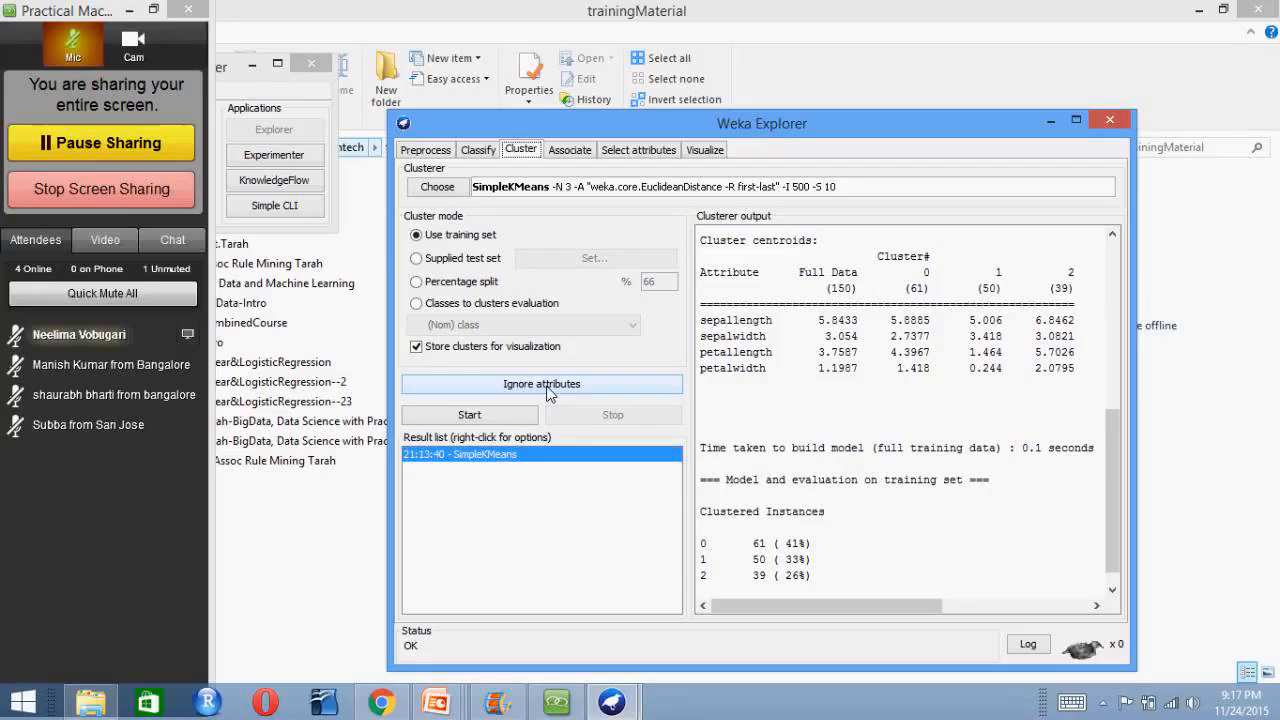
Visualize the SimpleKMeans cluster assignments, plotting sepallength and sepalwidth on the X axis against sepallength, and close the plot
right_click(539, 462)
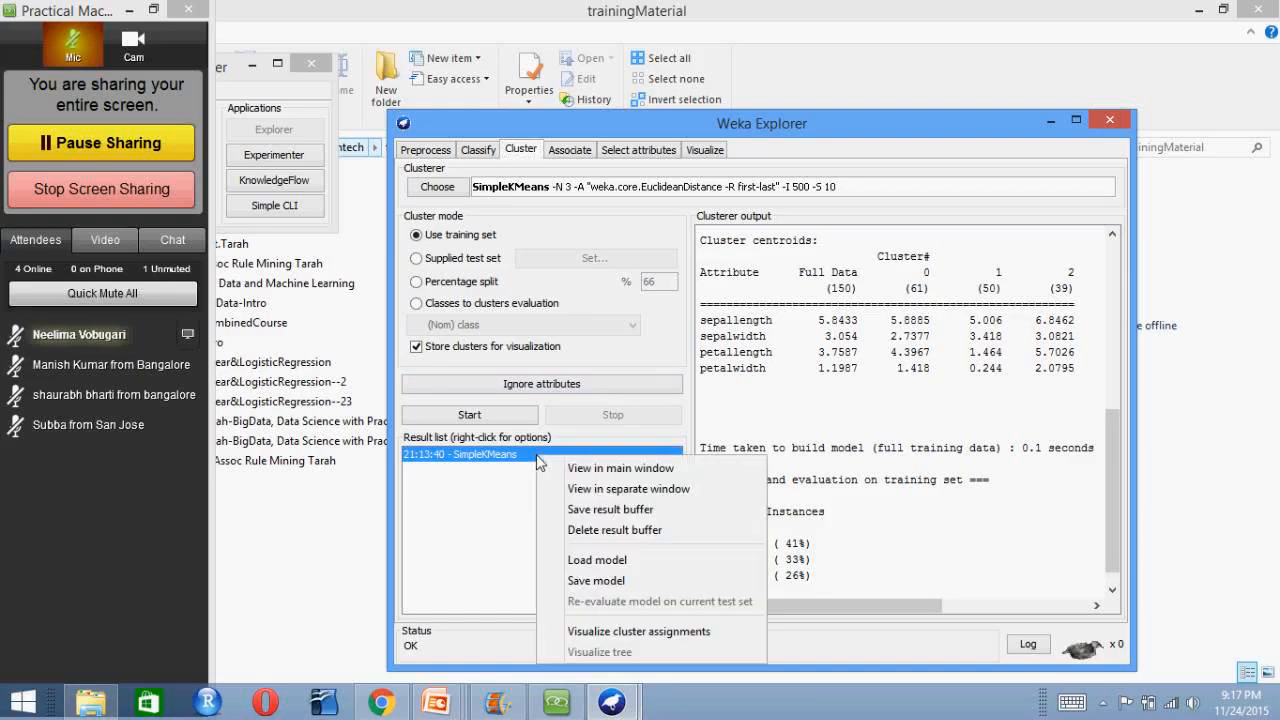
click(609, 631)
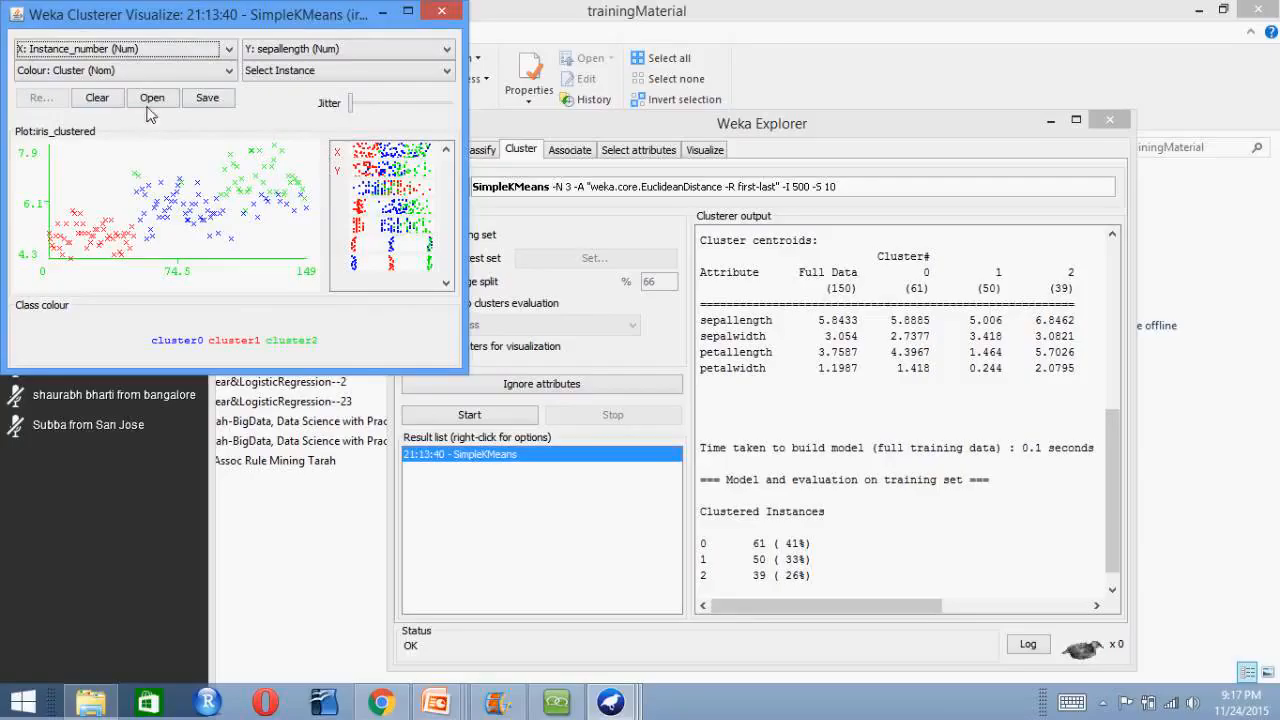
click(232, 55)
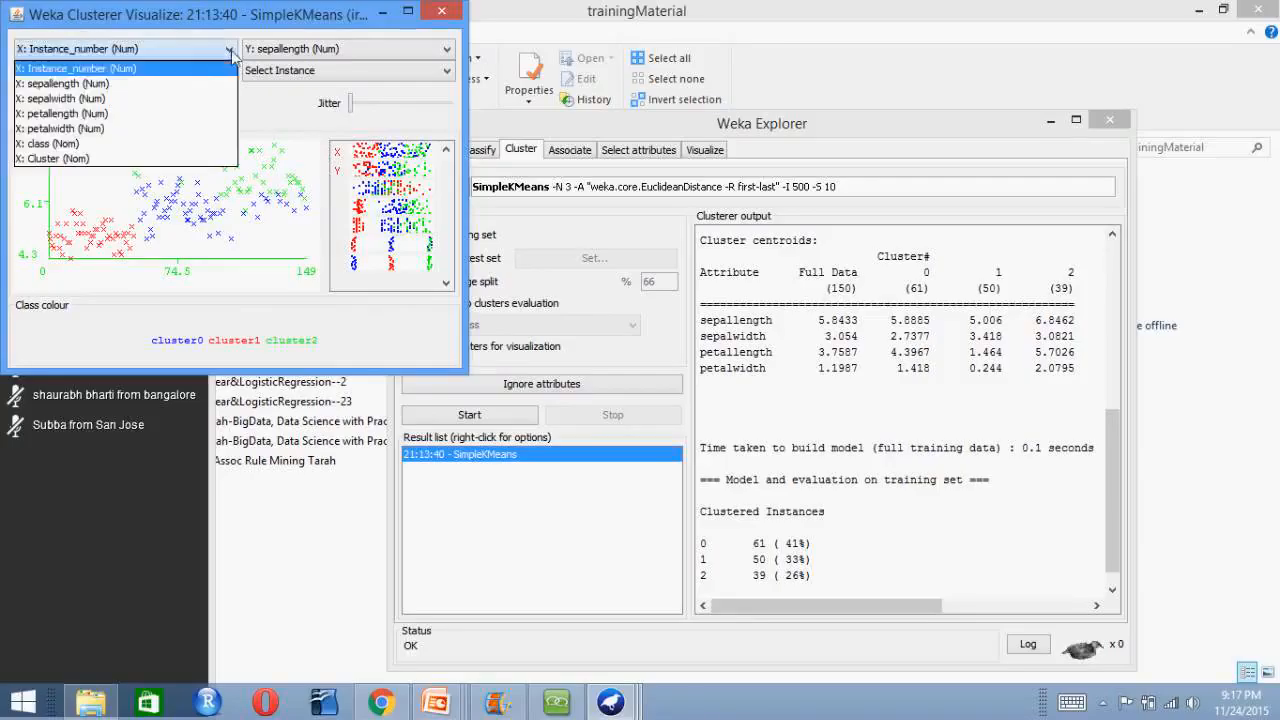
click(205, 86)
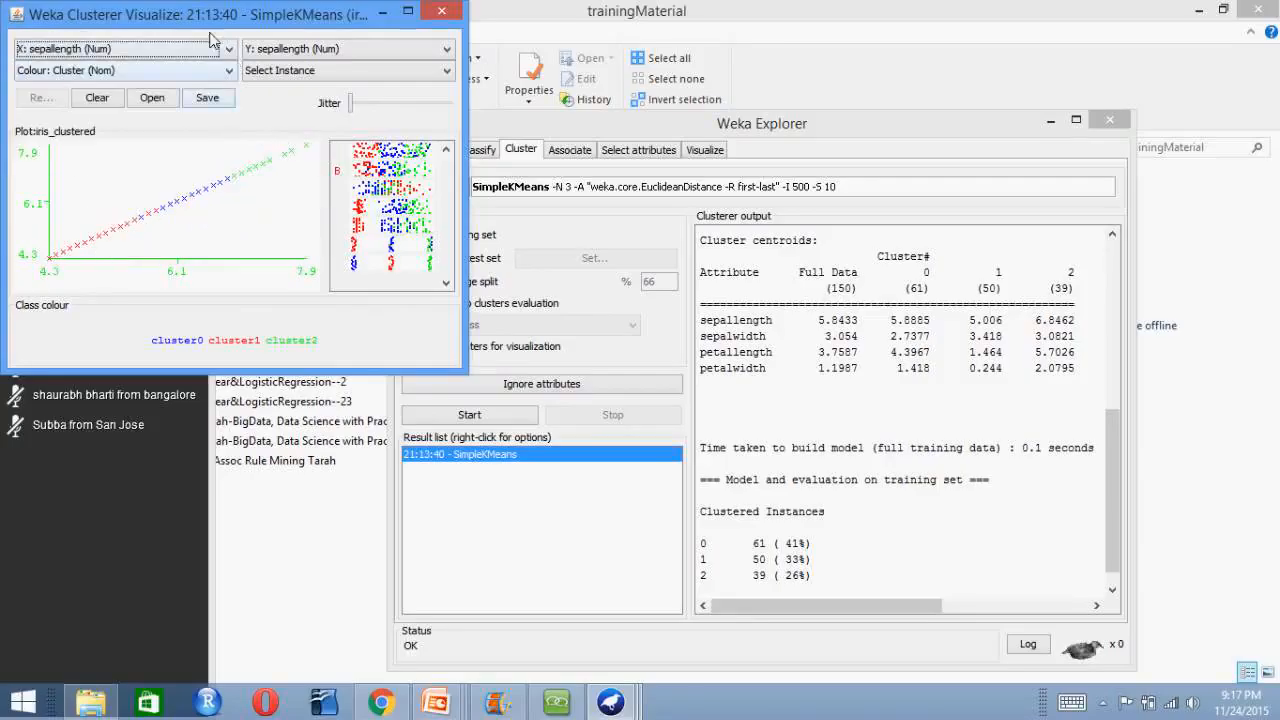
click(229, 49)
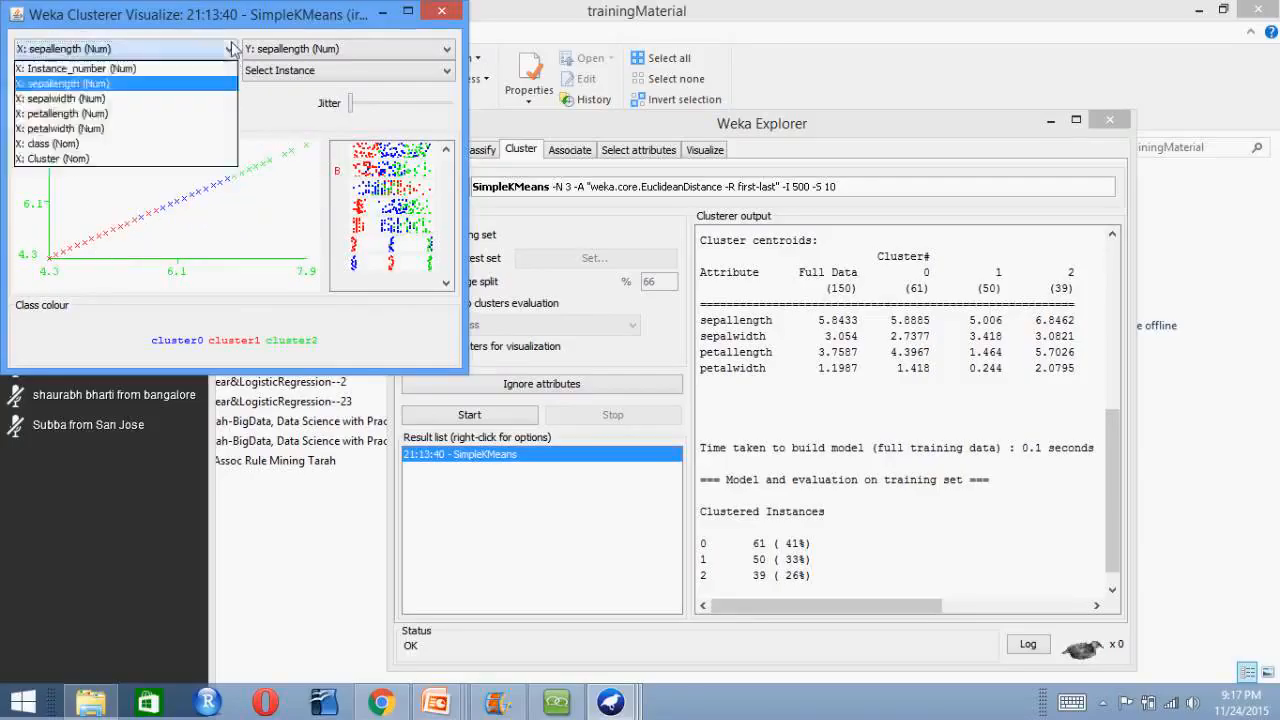
click(206, 100)
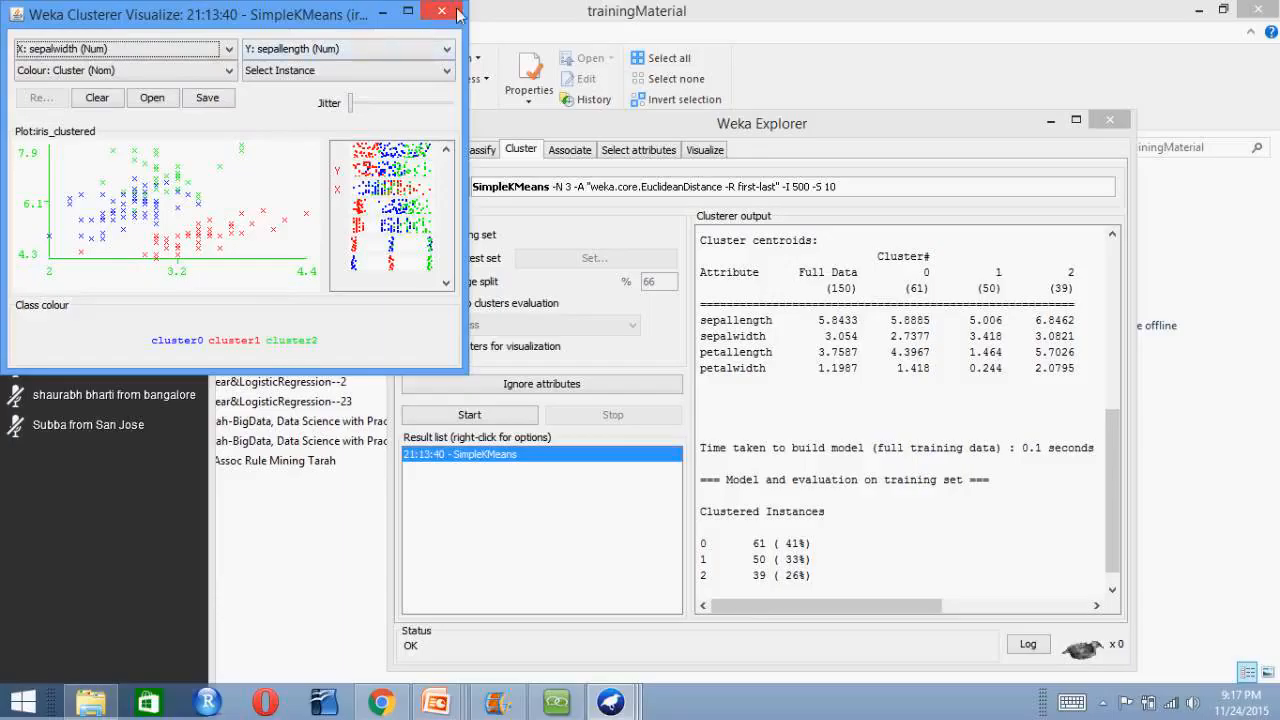
click(457, 12)
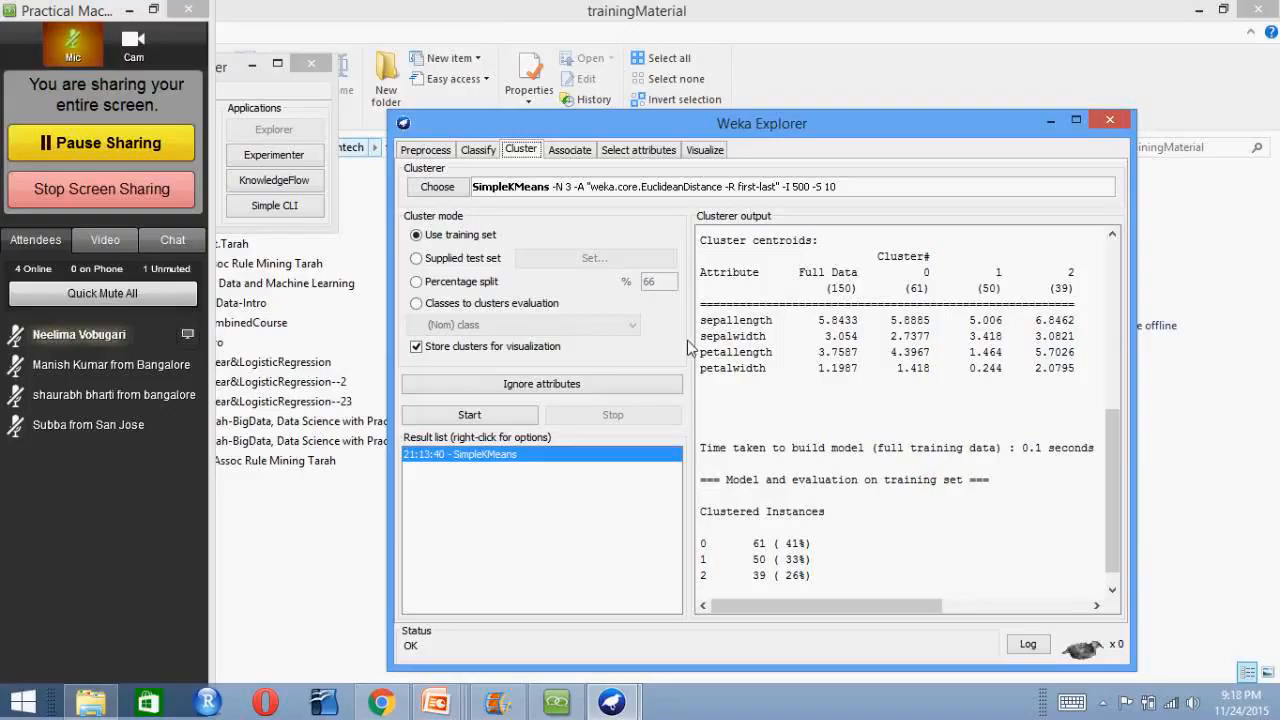
Look over the available clustering algorithms and dismiss the list without choosing another one
click(457, 193)
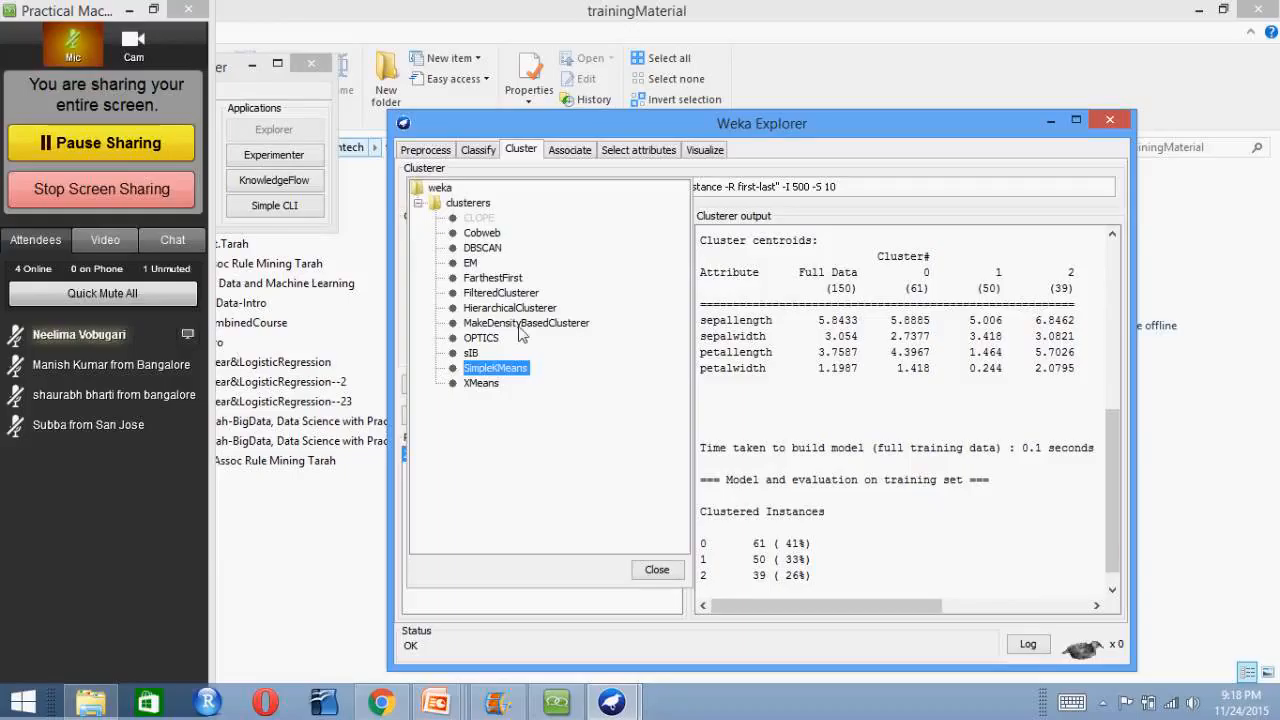
mouse_move(519, 333)
mouse_move(480, 281)
click(490, 157)
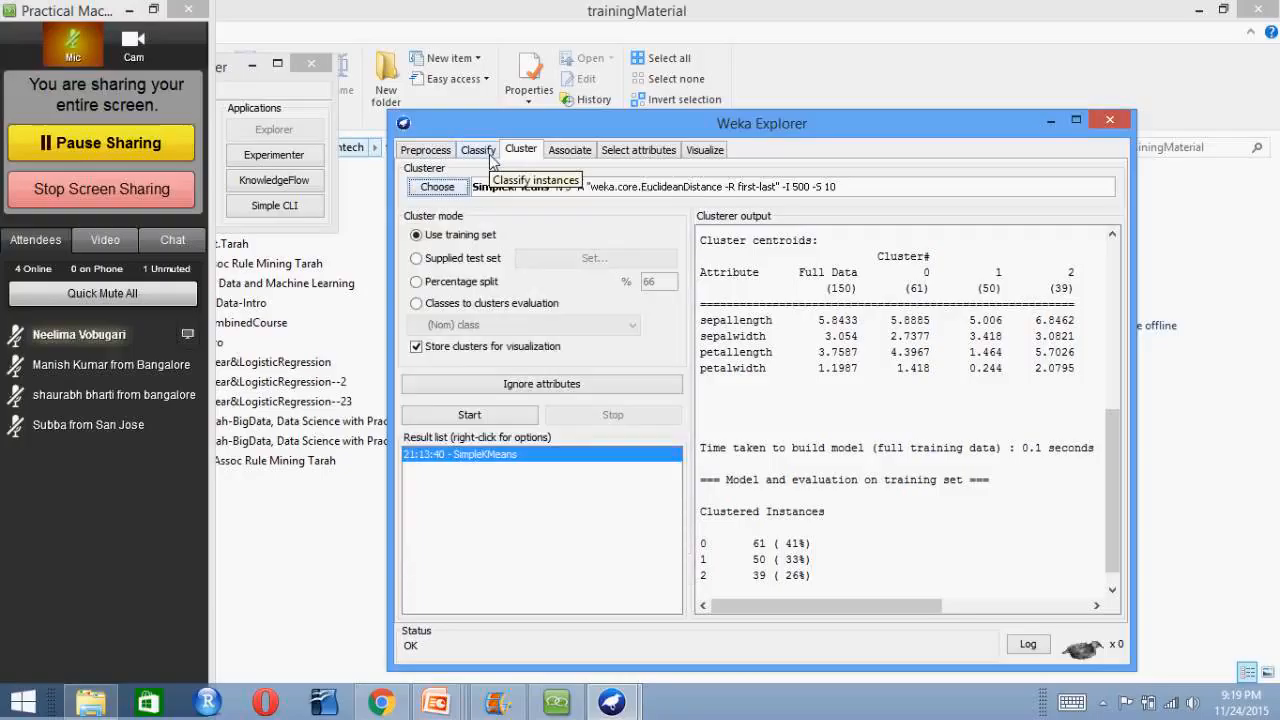